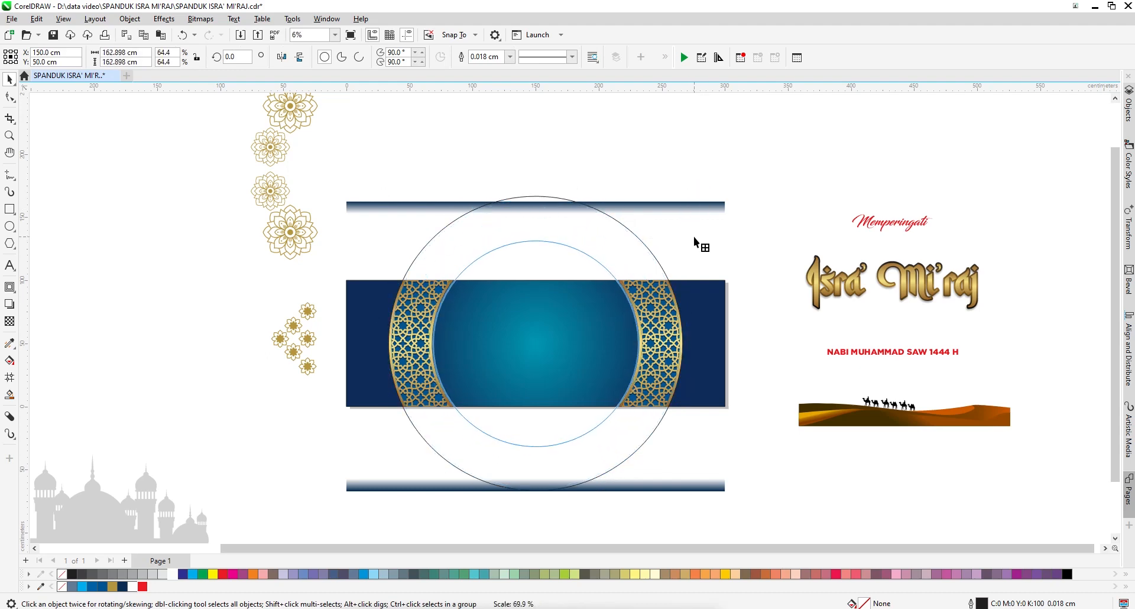
Step: Delete the two circle outlines centred on the banner
{"action": "scroll", "coordinate": [578, 245], "scroll_direction": "down", "scroll_amount": 1}
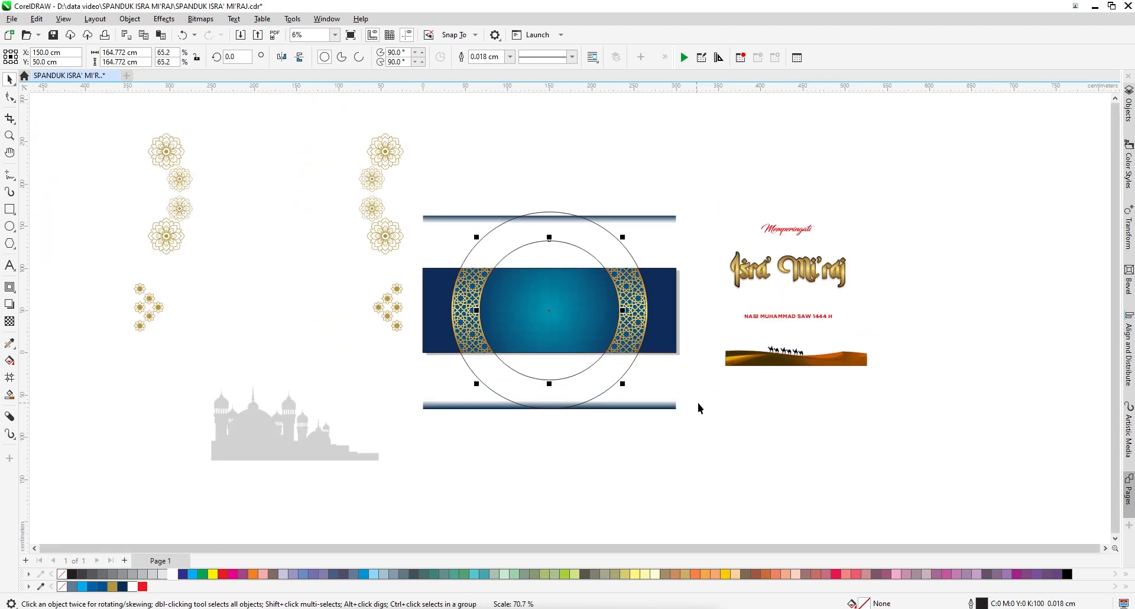
{"action": "left_click", "coordinate": [699, 403]}
{"action": "scroll", "coordinate": [542, 266], "scroll_direction": "down", "scroll_amount": 2}
{"action": "scroll", "coordinate": [546, 267], "scroll_direction": "up", "scroll_amount": 2}
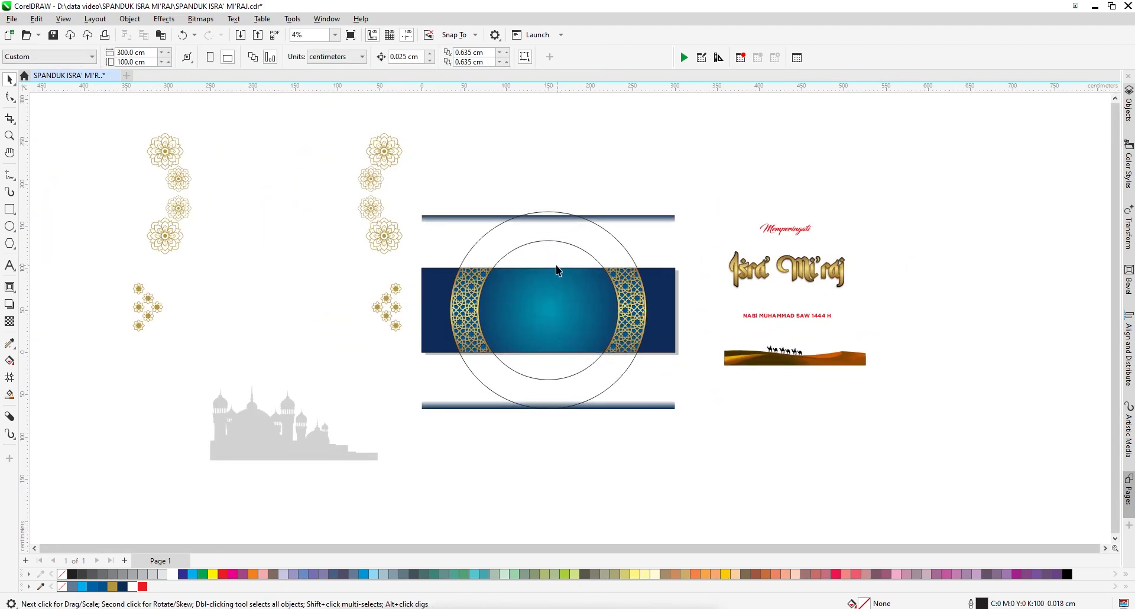
{"action": "left_click", "coordinate": [560, 232]}
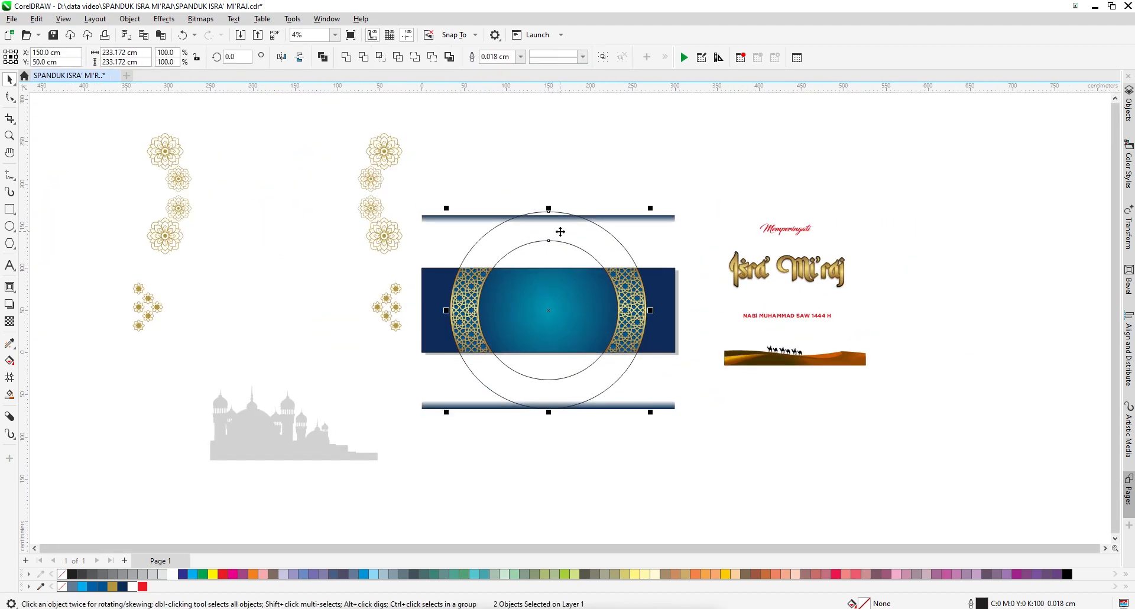
{"action": "key", "text": "Delete"}
Step: Try a darker navy, C100 M85 Y30 K58, as the outer colour of the banner background's radial fountain fill
{"action": "left_click", "coordinate": [520, 304]}
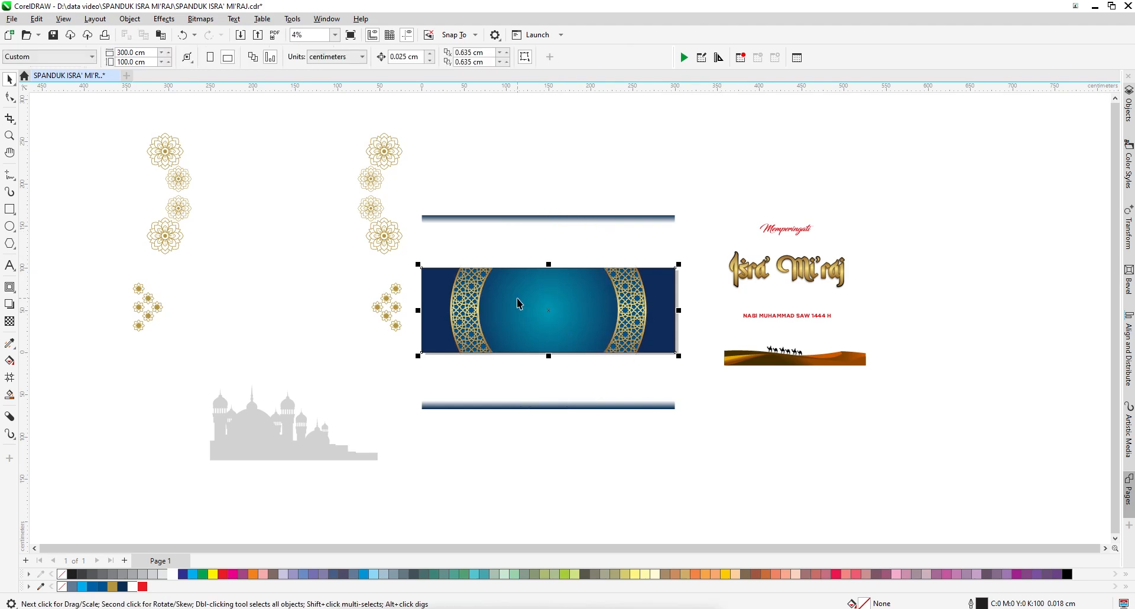
{"action": "scroll", "coordinate": [584, 281], "scroll_direction": "up", "scroll_amount": 1}
{"action": "left_click", "coordinate": [9, 360]}
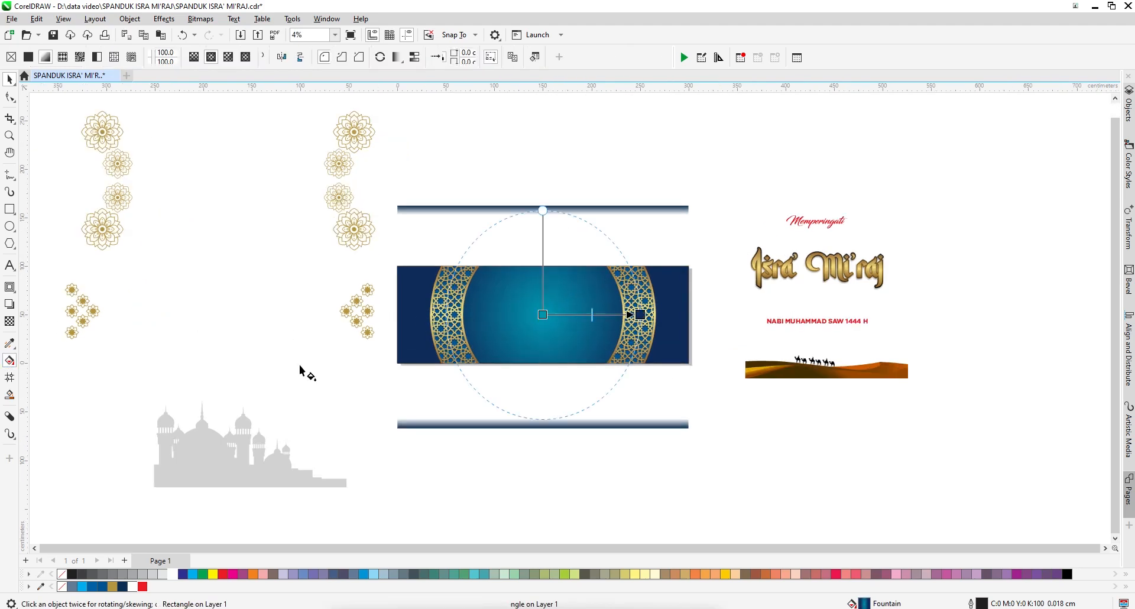
{"action": "left_click", "coordinate": [640, 315]}
{"action": "left_click", "coordinate": [603, 328]}
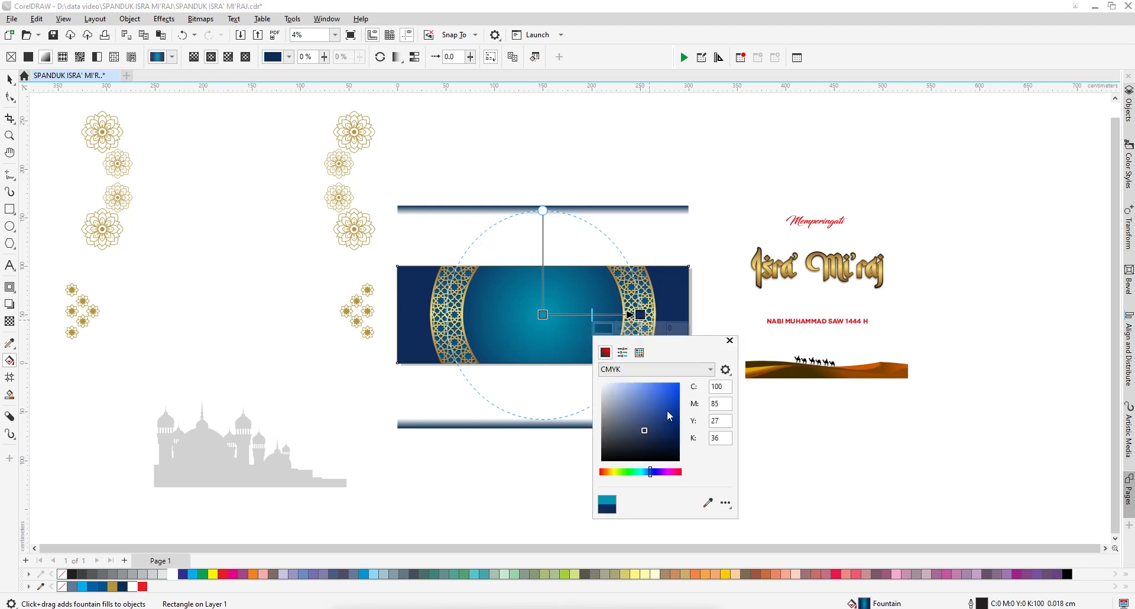
{"action": "mouse_move", "coordinate": [668, 416]}
{"action": "left_mouse_down"}
{"action": "mouse_move", "coordinate": [680, 386]}
{"action": "mouse_move", "coordinate": [692, 408]}
{"action": "mouse_move", "coordinate": [663, 441]}
{"action": "mouse_move", "coordinate": [643, 402]}
{"action": "mouse_move", "coordinate": [658, 399]}
{"action": "mouse_move", "coordinate": [650, 438]}
{"action": "mouse_move", "coordinate": [662, 434]}
{"action": "left_mouse_up"}
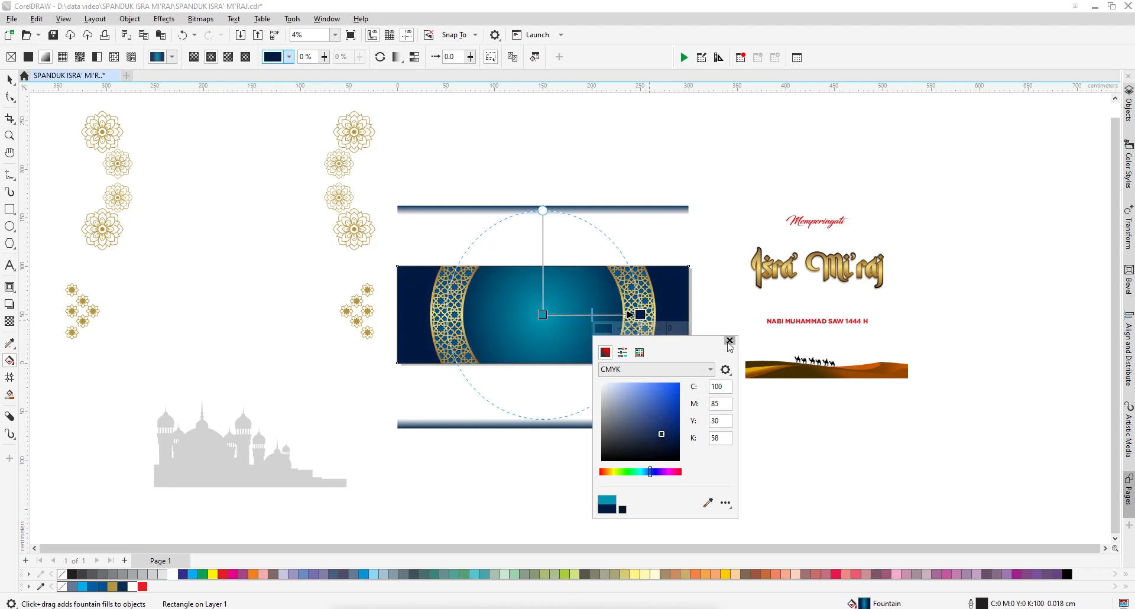
{"action": "left_click", "coordinate": [730, 341]}
{"action": "left_click", "coordinate": [727, 309]}
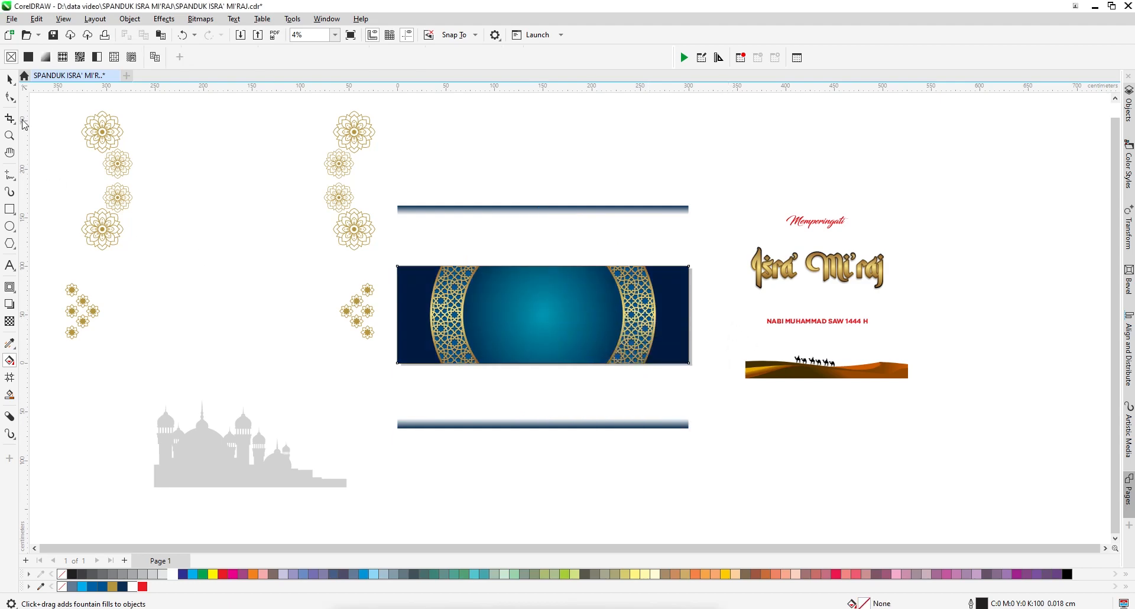
Step: Undo the colour change made to the banner background's fountain fill
{"action": "left_click", "coordinate": [9, 79]}
{"action": "key", "text": "ctrl+z"}
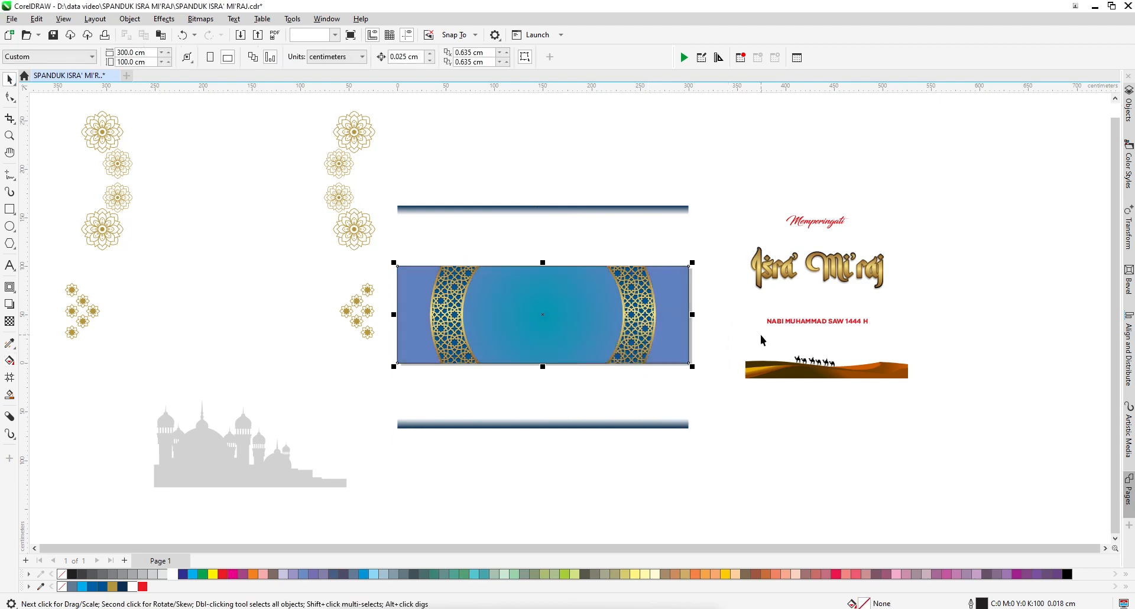
{"action": "key", "text": "ctrl+shift+z"}
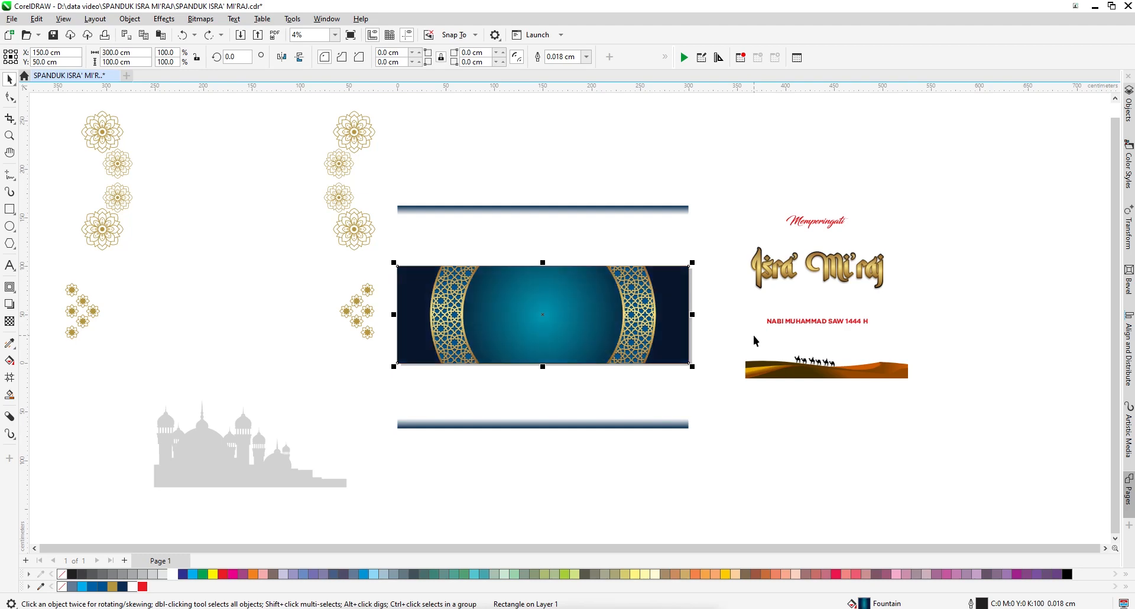
{"action": "key", "text": "ctrl+z"}
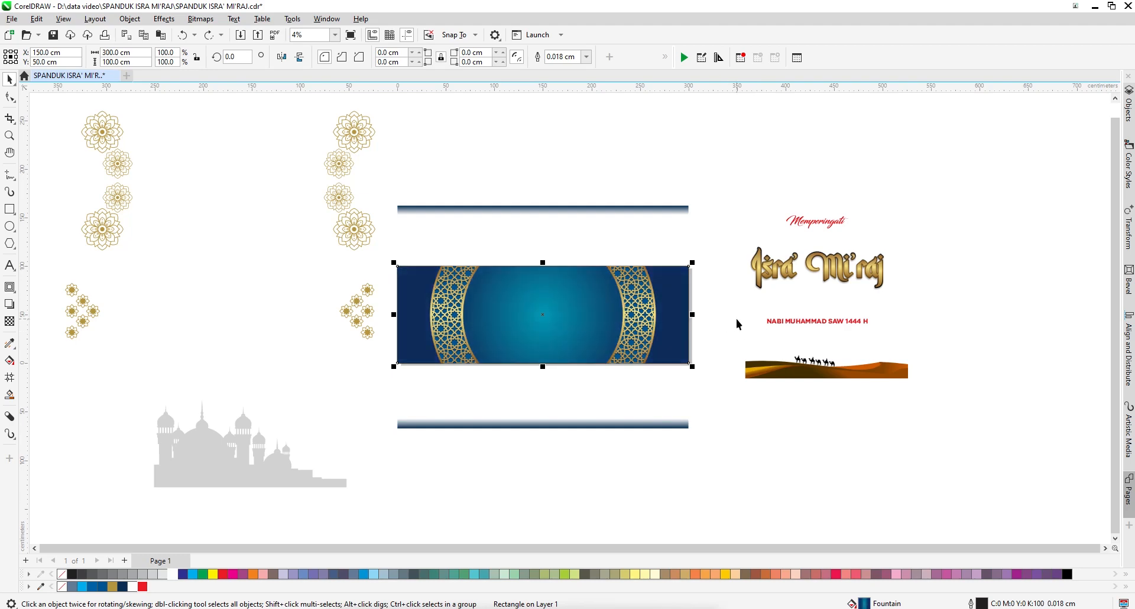
{"action": "left_click", "coordinate": [736, 318]}
Step: Centre the group of large gold flower ornaments horizontally and vertically on the banner background
{"action": "scroll", "coordinate": [588, 251], "scroll_direction": "up", "scroll_amount": 2}
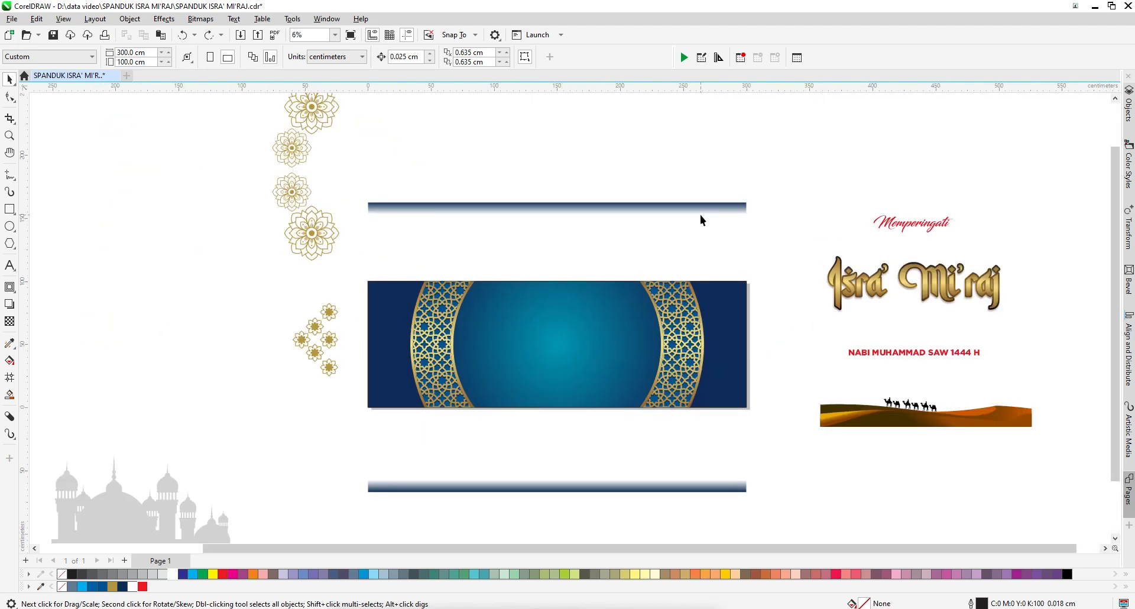
{"action": "scroll", "coordinate": [733, 291], "scroll_direction": "down", "scroll_amount": 2}
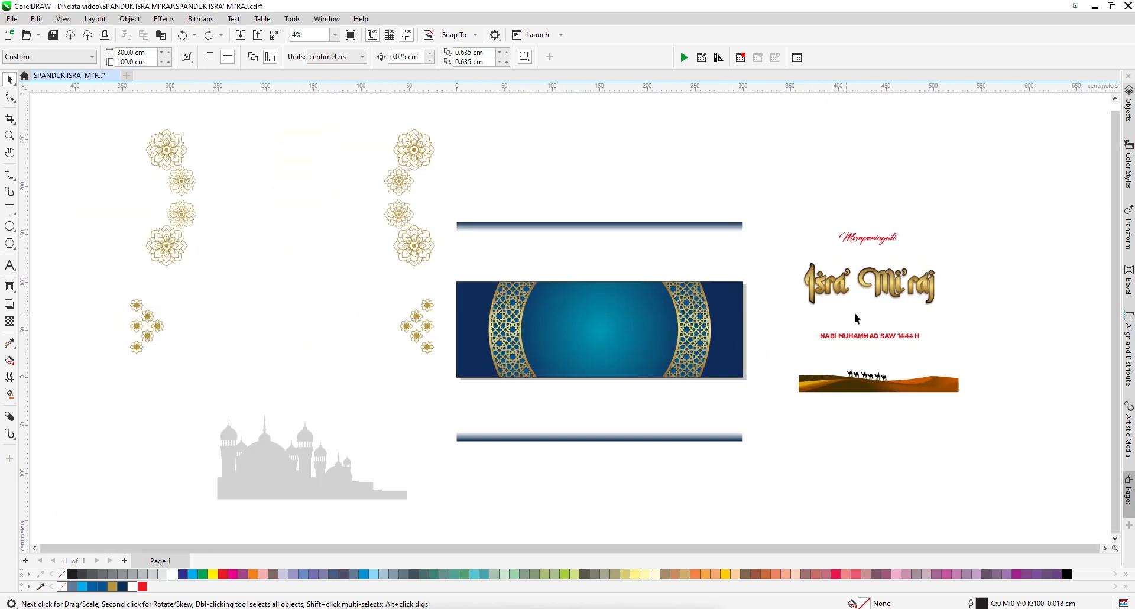
{"action": "left_click", "coordinate": [401, 188]}
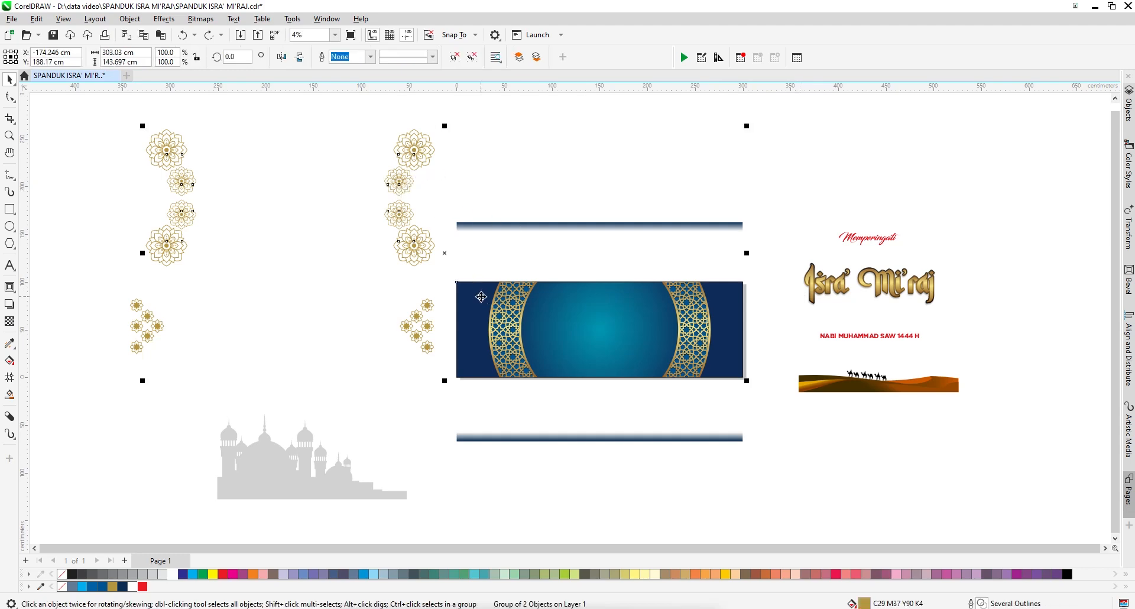
{"action": "left_click", "coordinate": [480, 296], "text": "shift"}
{"action": "key", "text": "c"}
{"action": "key", "text": "e"}
{"action": "left_click", "coordinate": [707, 418]}
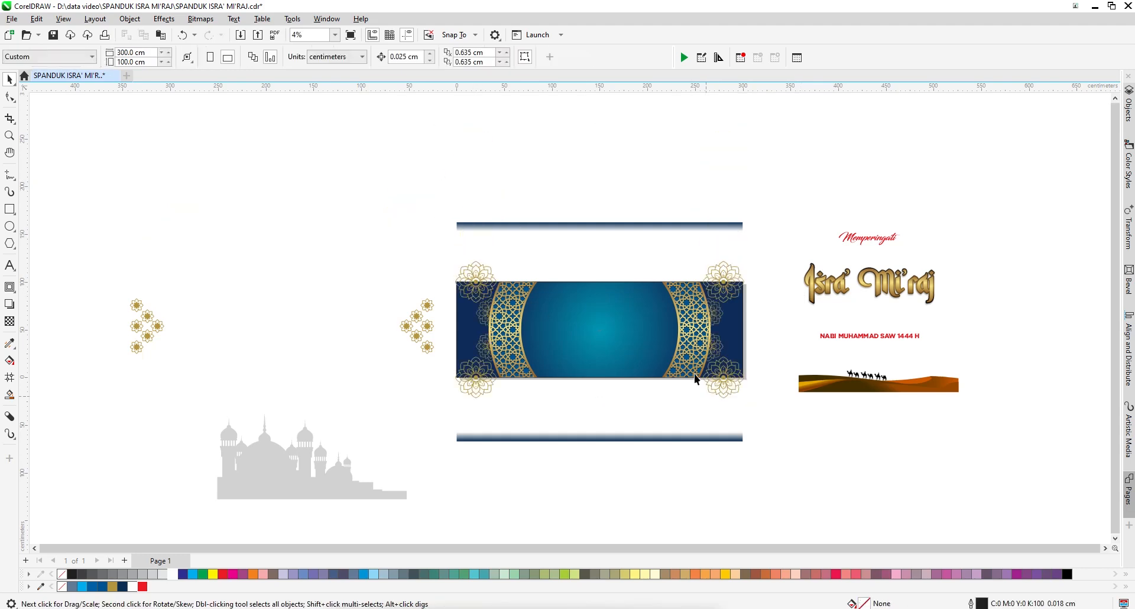
Step: PowerClip the large gold flower ornaments inside the banner background rectangle
{"action": "scroll", "coordinate": [691, 305], "scroll_direction": "up", "scroll_amount": 3}
{"action": "scroll", "coordinate": [740, 282], "scroll_direction": "down", "scroll_amount": 1}
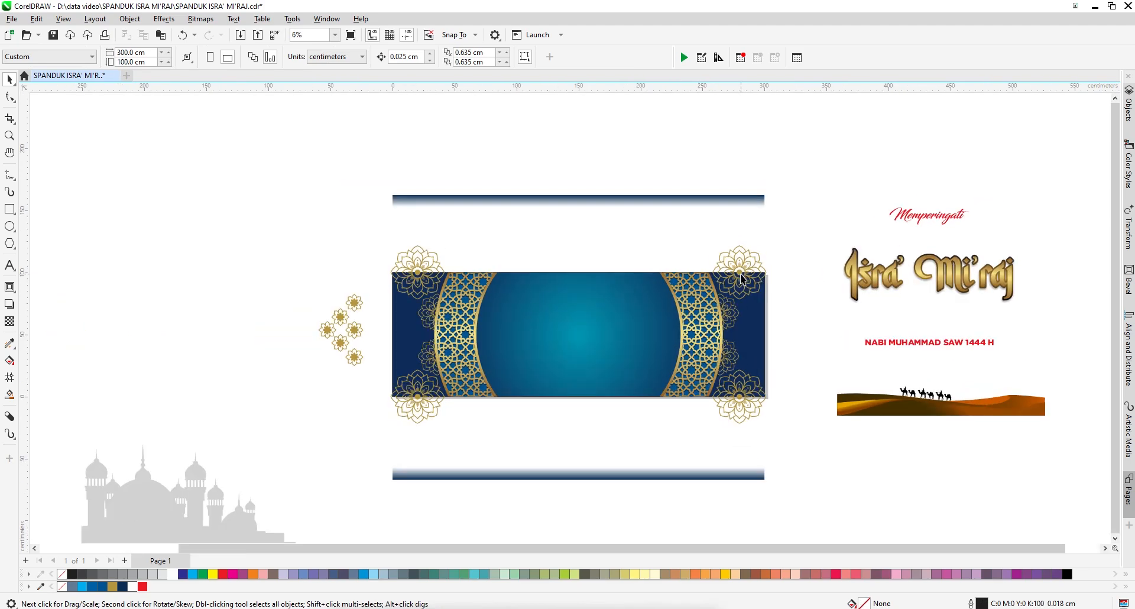
{"action": "right_click", "coordinate": [741, 274]}
{"action": "left_click", "coordinate": [775, 409]}
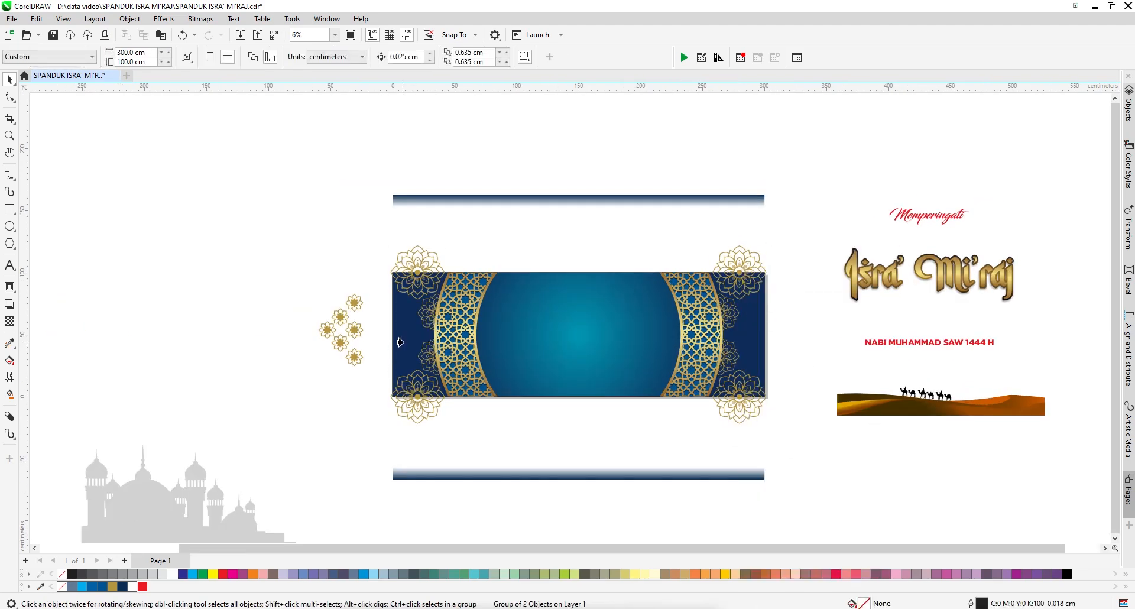
{"action": "left_click", "coordinate": [400, 343]}
Step: Centre the group of small gold flowers horizontally and vertically on the banner background
{"action": "left_click", "coordinate": [343, 329]}
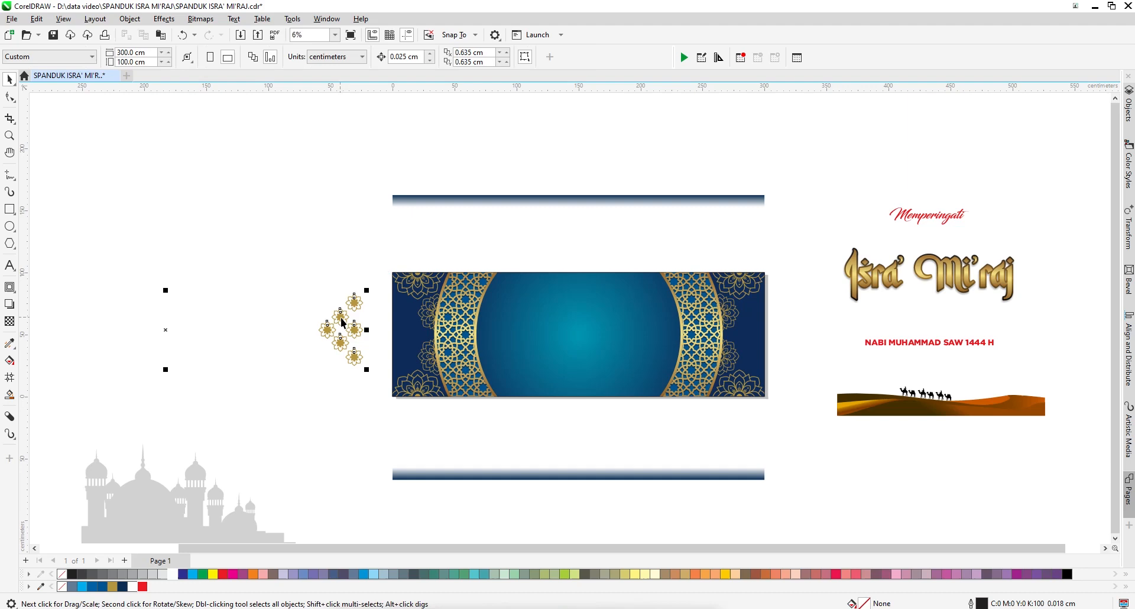
{"action": "left_click", "coordinate": [407, 328], "text": "shift"}
{"action": "key", "text": "e"}
{"action": "key", "text": "c"}
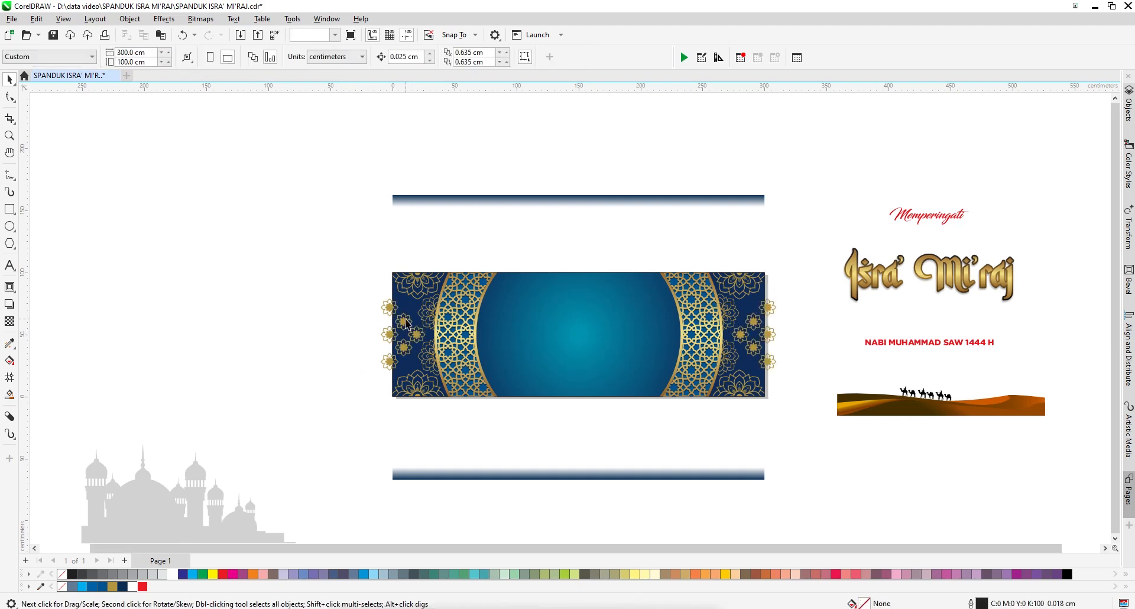
Step: PowerClip the small gold flowers inside the banner background rectangle
{"action": "right_click", "coordinate": [405, 331]}
{"action": "left_click", "coordinate": [444, 419]}
{"action": "left_click", "coordinate": [417, 306]}
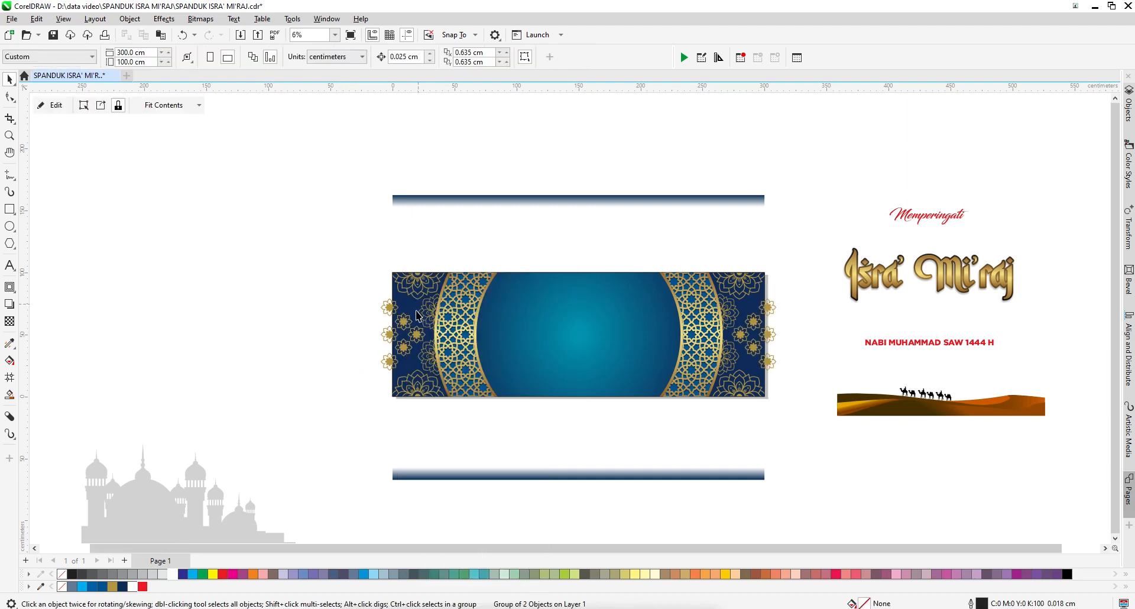
{"action": "left_click", "coordinate": [292, 304]}
Step: Move all the desert dune and camel objects to the middle of the banner's lower edge and group them
{"action": "scroll", "coordinate": [657, 335], "scroll_direction": "down", "scroll_amount": 3}
{"action": "scroll", "coordinate": [617, 310], "scroll_direction": "up", "scroll_amount": 2}
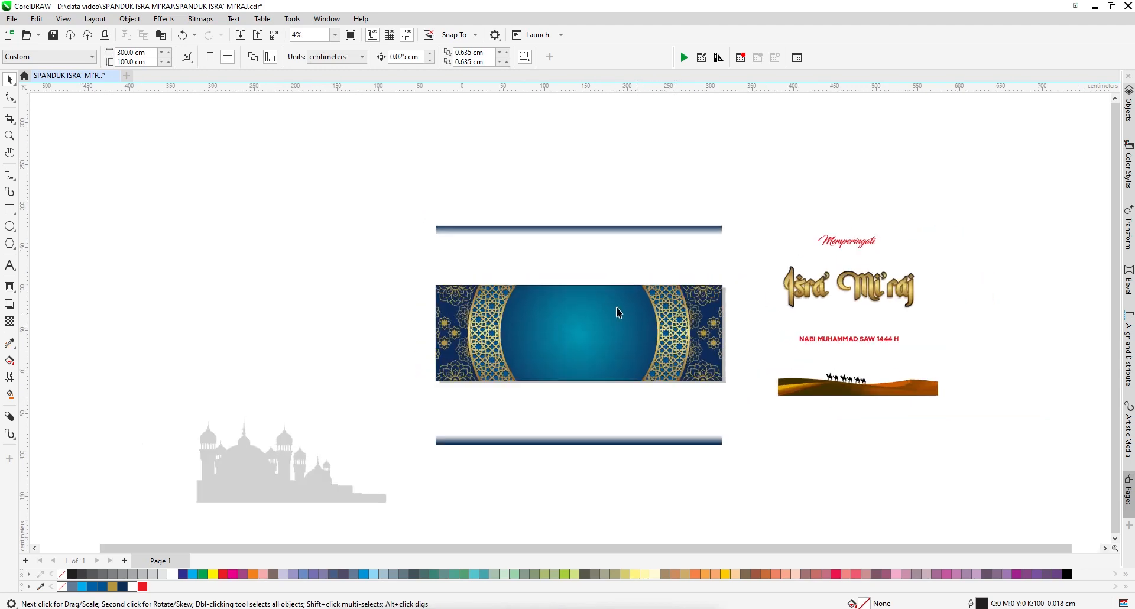
{"action": "scroll", "coordinate": [499, 283], "scroll_direction": "down", "scroll_amount": 1}
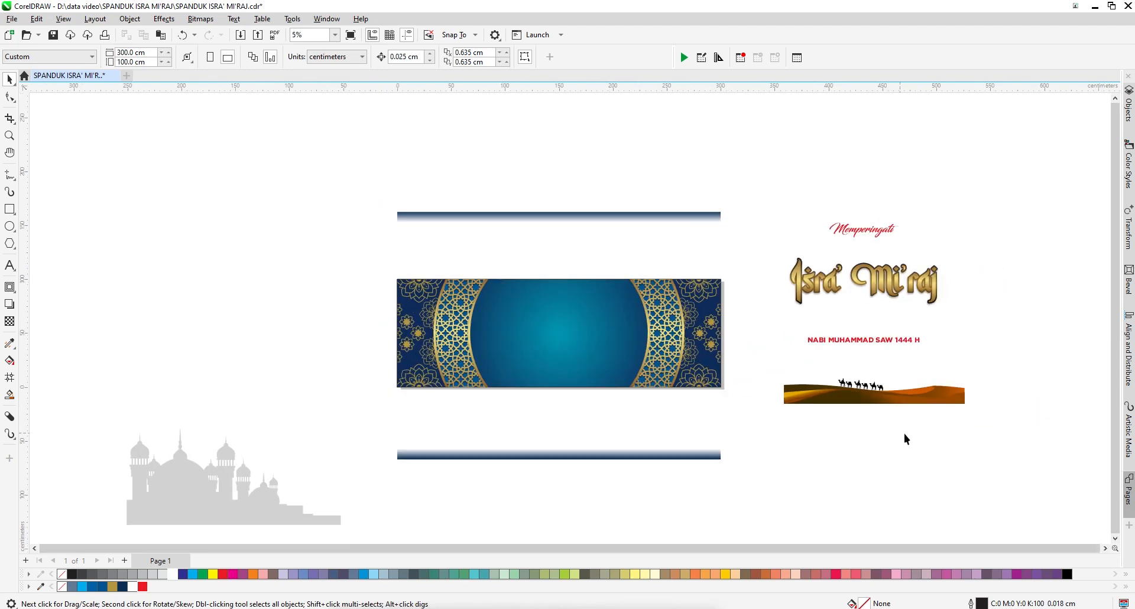
{"action": "left_click_drag", "start_coordinate": [1002, 421], "coordinate": [766, 357]}
{"action": "scroll", "coordinate": [975, 413], "scroll_direction": "up", "scroll_amount": 4}
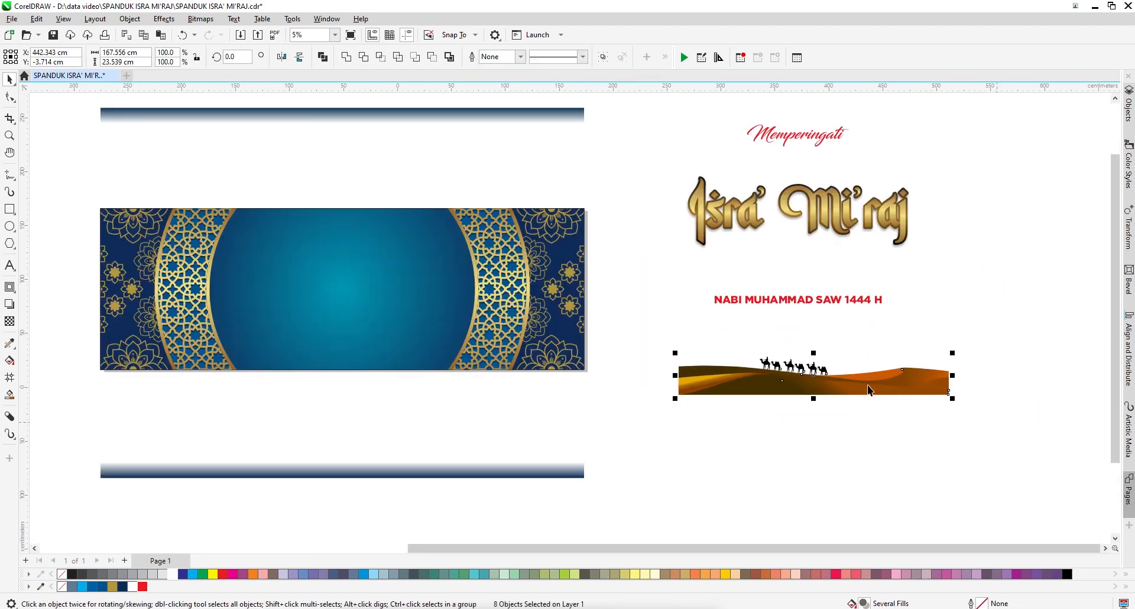
{"action": "scroll", "coordinate": [873, 382], "scroll_direction": "down", "scroll_amount": 4}
{"action": "left_click_drag", "start_coordinate": [917, 382], "coordinate": [590, 366]}
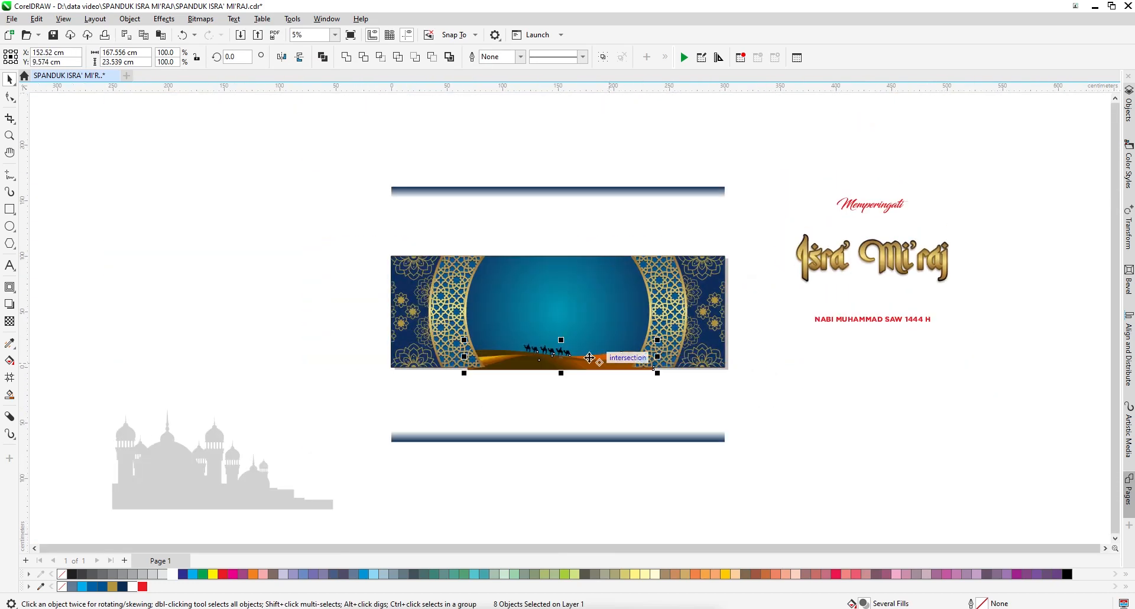
{"action": "scroll", "coordinate": [585, 363], "scroll_direction": "up", "scroll_amount": 1}
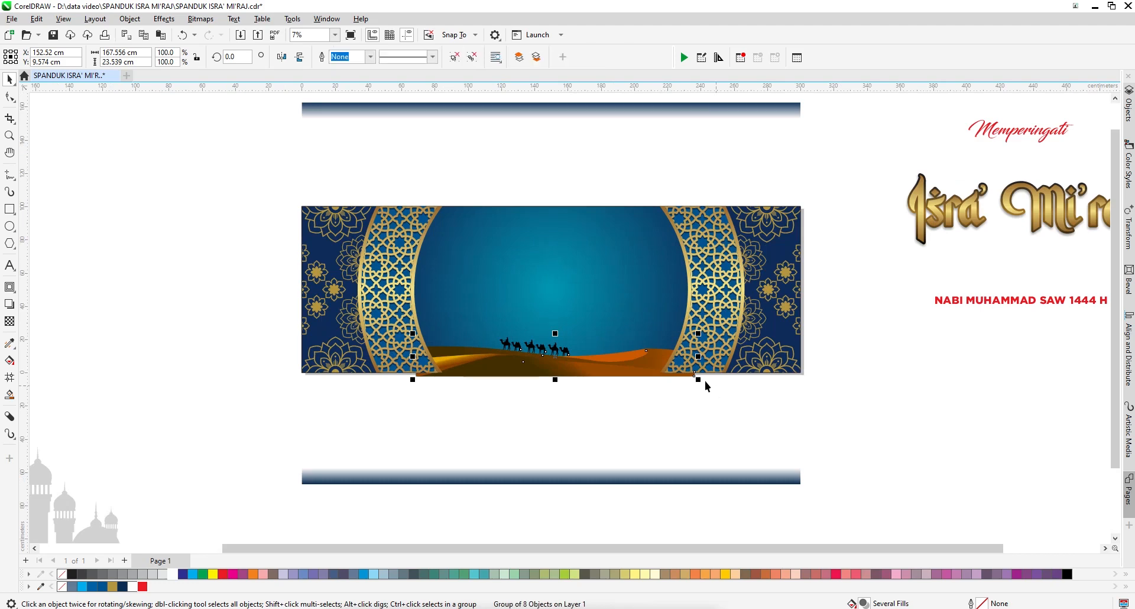
Step: Try enlarging the desert and camel group from its centre, then undo the scaling
{"action": "left_click_drag", "start_coordinate": [698, 379], "coordinate": [699, 406]}
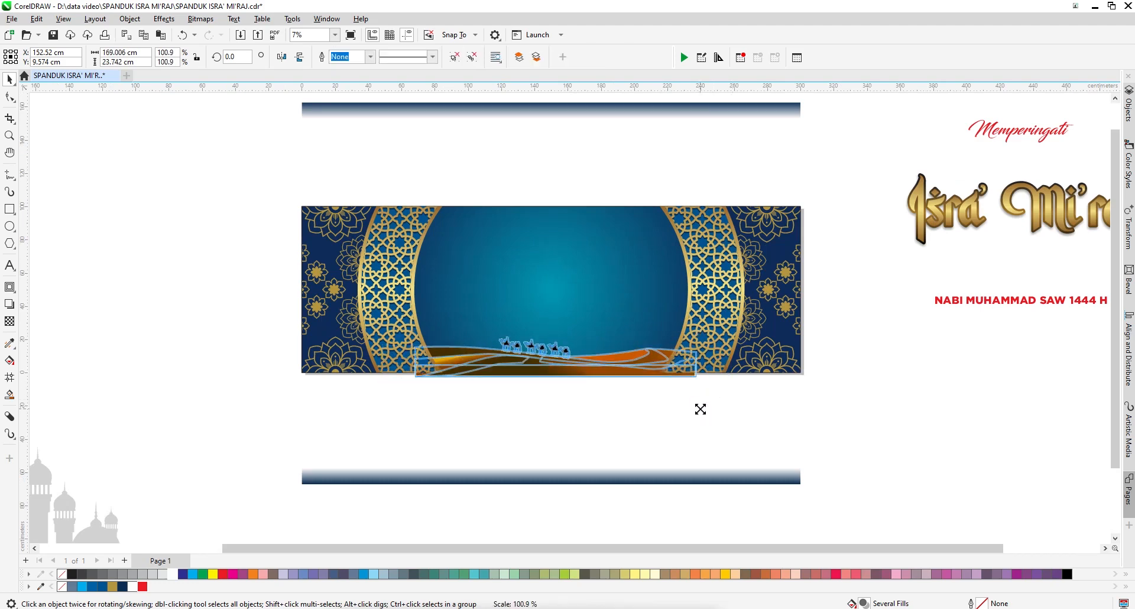
{"action": "key", "text": "ctrl+z"}
{"action": "scroll", "coordinate": [613, 373], "scroll_direction": "down", "scroll_amount": 1}
Step: Centre the desert and camel group horizontally on the banner background
{"action": "mouse_move", "coordinate": [613, 373]}
{"action": "left_mouse_down"}
{"action": "mouse_move", "coordinate": [609, 362]}
{"action": "mouse_move", "coordinate": [609, 417]}
{"action": "mouse_move", "coordinate": [605, 362]}
{"action": "left_mouse_up"}
{"action": "right_click", "coordinate": [604, 362]}
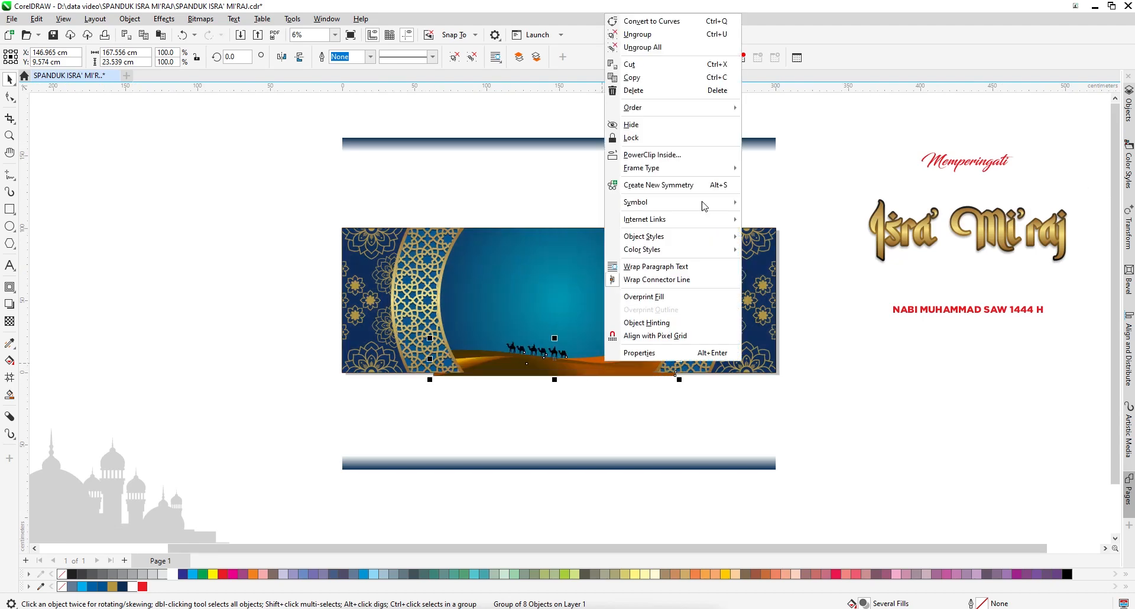
{"action": "left_click", "coordinate": [631, 367]}
{"action": "left_click", "coordinate": [744, 355], "text": "shift"}
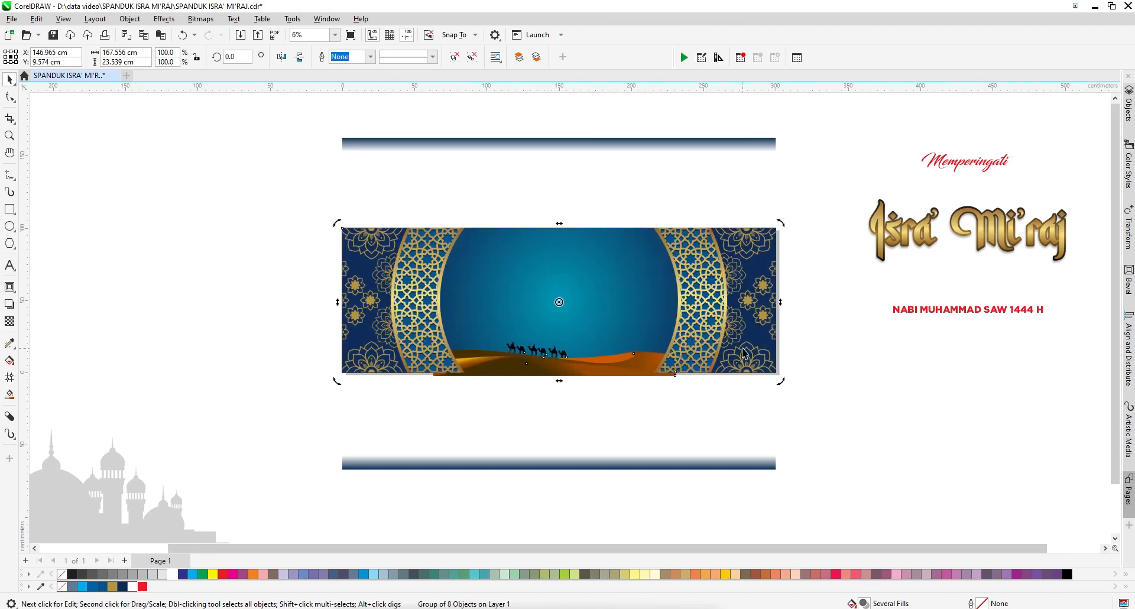
{"action": "key", "text": "c"}
{"action": "key", "text": "Escape"}
Step: PowerClip the desert and camel group inside the banner background
{"action": "left_click", "coordinate": [609, 369]}
{"action": "right_click", "coordinate": [609, 370]}
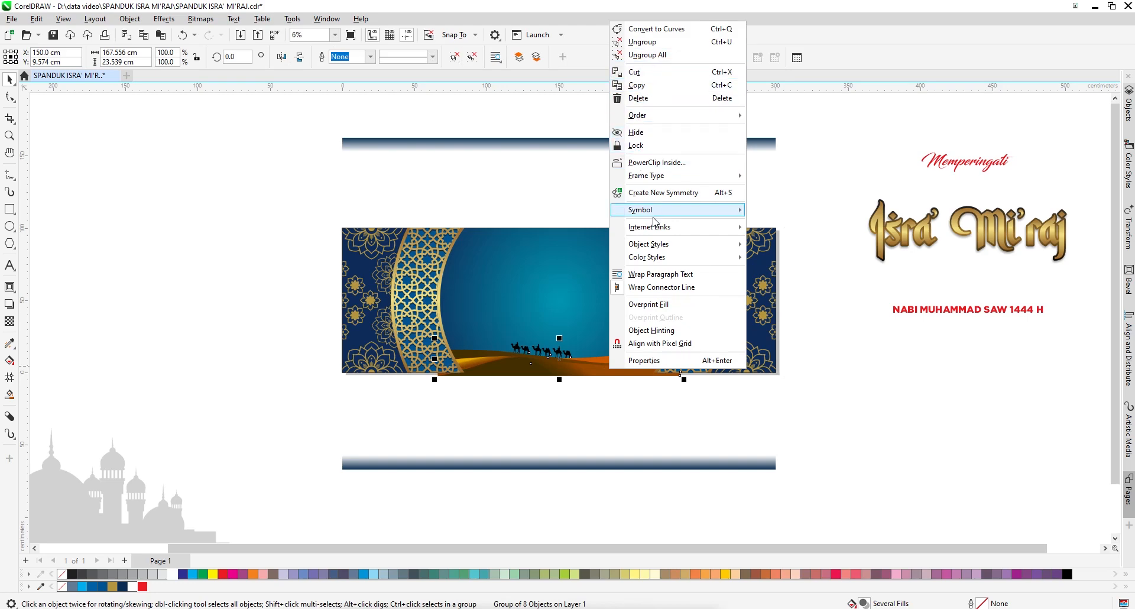
{"action": "left_click", "coordinate": [670, 163]}
{"action": "left_click", "coordinate": [750, 302]}
{"action": "scroll", "coordinate": [573, 372], "scroll_direction": "down", "scroll_amount": 1}
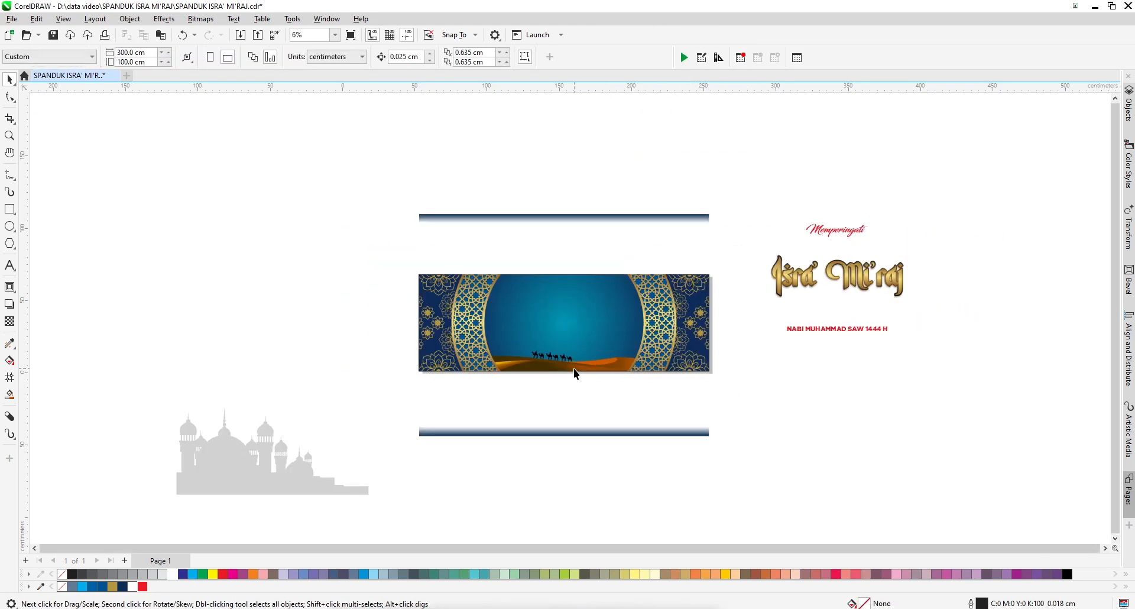
Step: Move the mosque silhouette onto the lower middle of the banner, over the desert scene
{"action": "left_click_drag", "start_coordinate": [252, 483], "coordinate": [562, 365]}
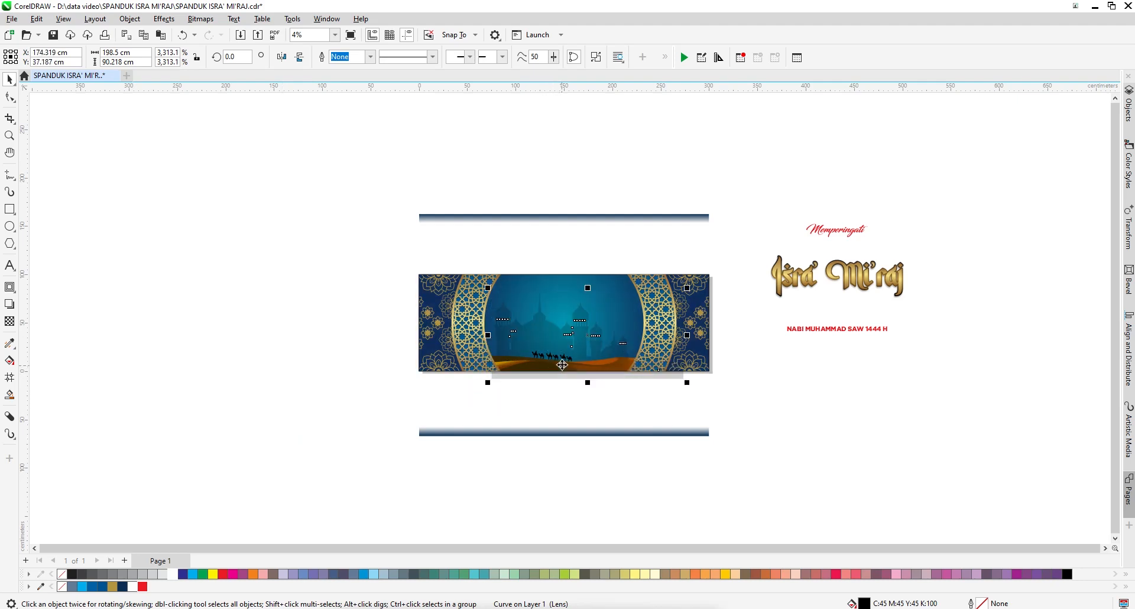
{"action": "right_click", "coordinate": [555, 336]}
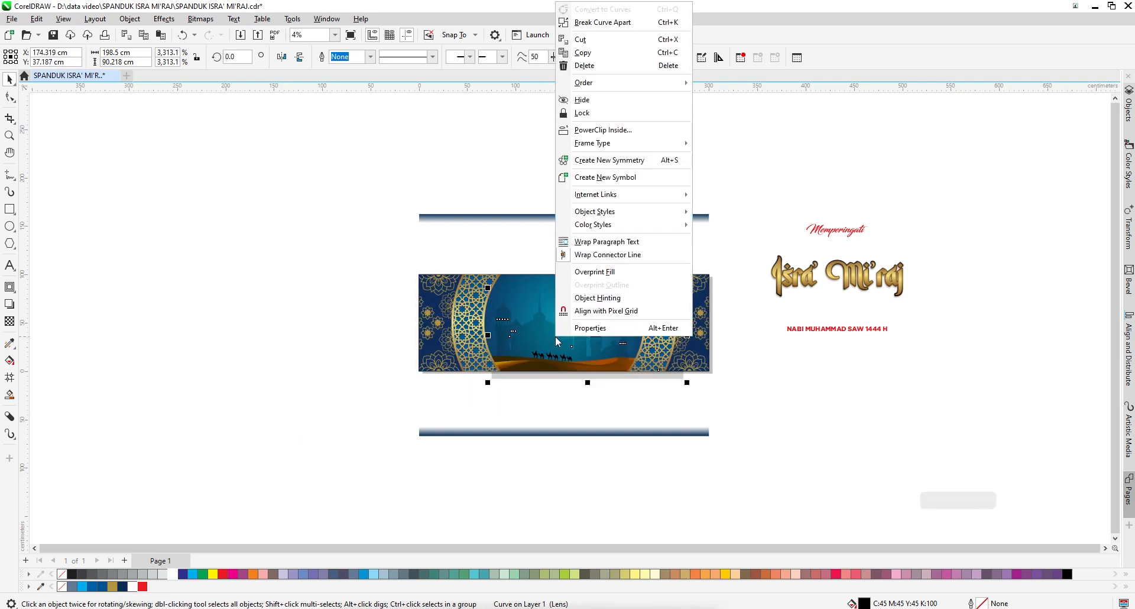
{"action": "left_click", "coordinate": [548, 338]}
Step: Remove the mosque silhouette's transparency and reapply it as uniform transparency
{"action": "left_click", "coordinate": [9, 321]}
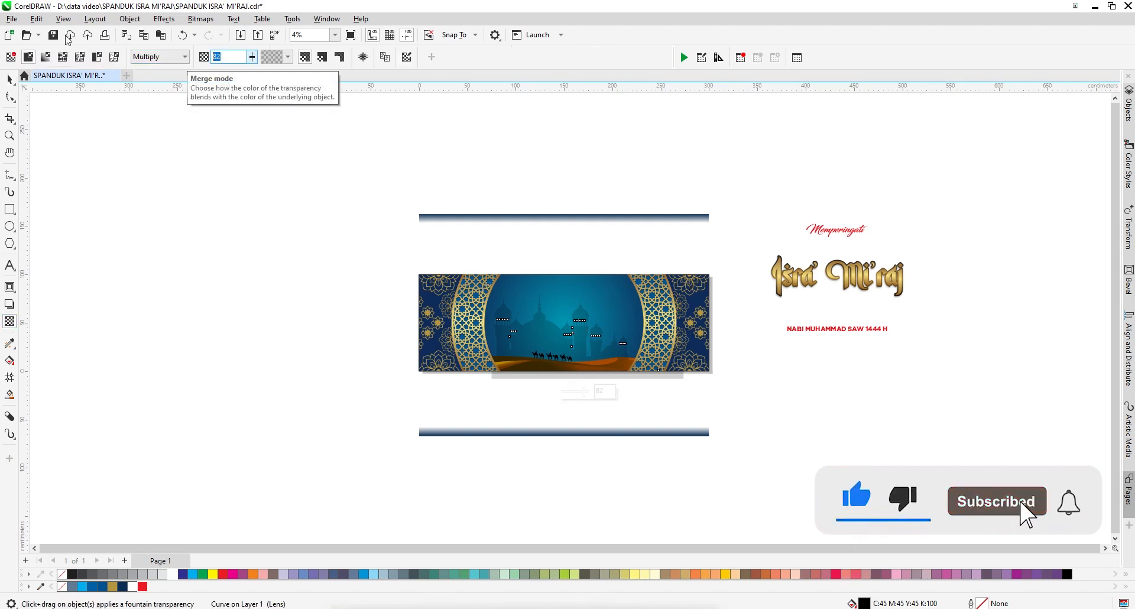
{"action": "left_click", "coordinate": [11, 57]}
{"action": "left_click", "coordinate": [28, 57]}
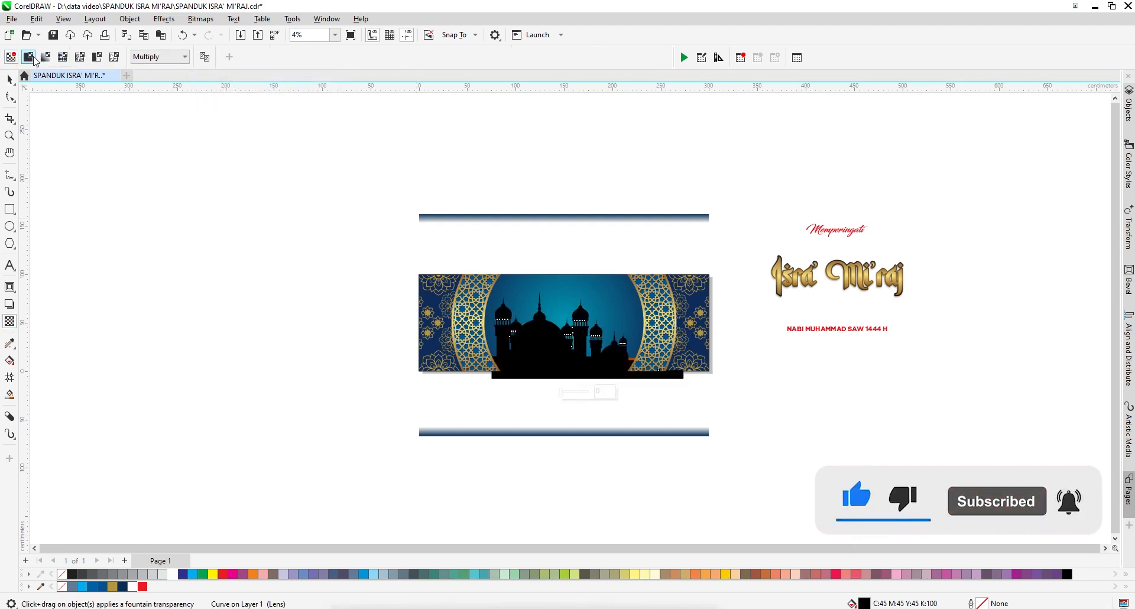
Step: PowerClip the mosque silhouette inside the banner background and check its placement among the clipped contents
{"action": "left_click", "coordinate": [9, 79]}
{"action": "right_click", "coordinate": [531, 333]}
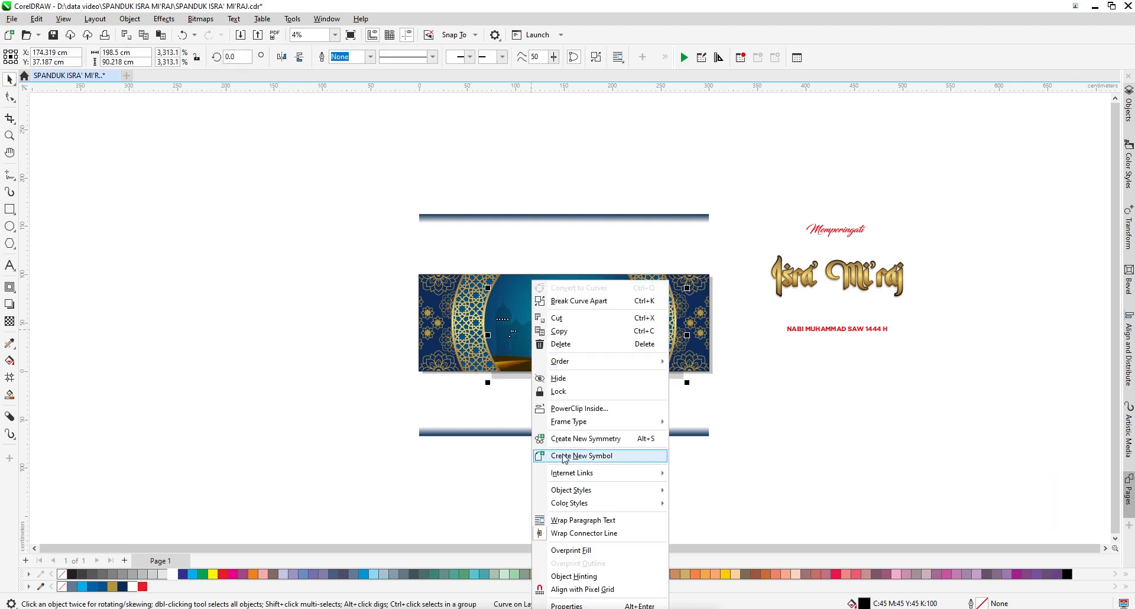
{"action": "left_click", "coordinate": [579, 408]}
{"action": "left_click", "coordinate": [438, 340]}
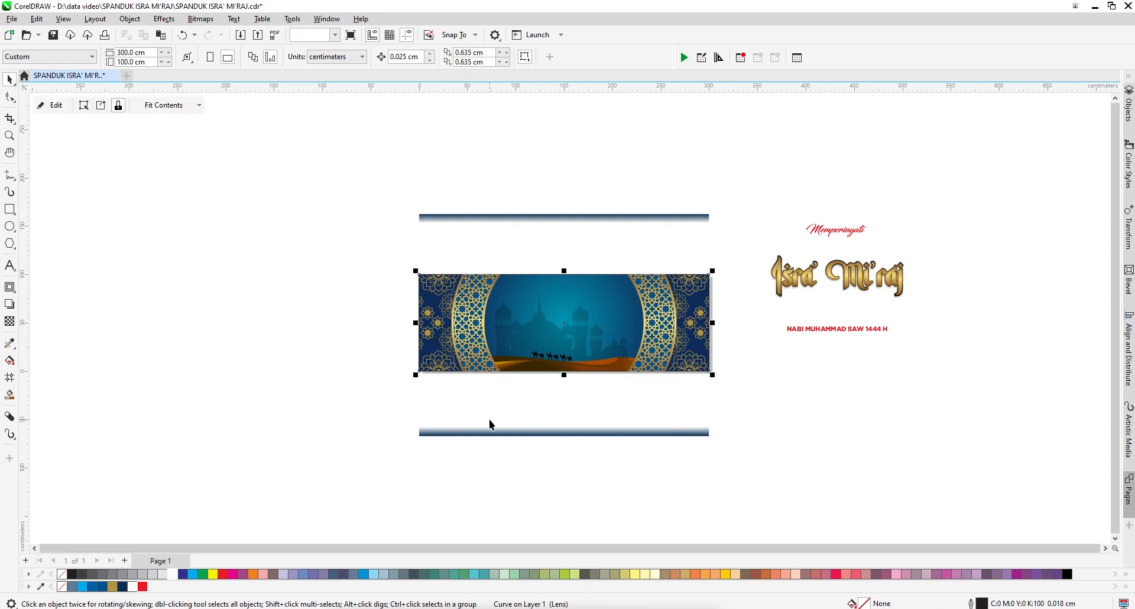
{"action": "left_click", "coordinate": [61, 107]}
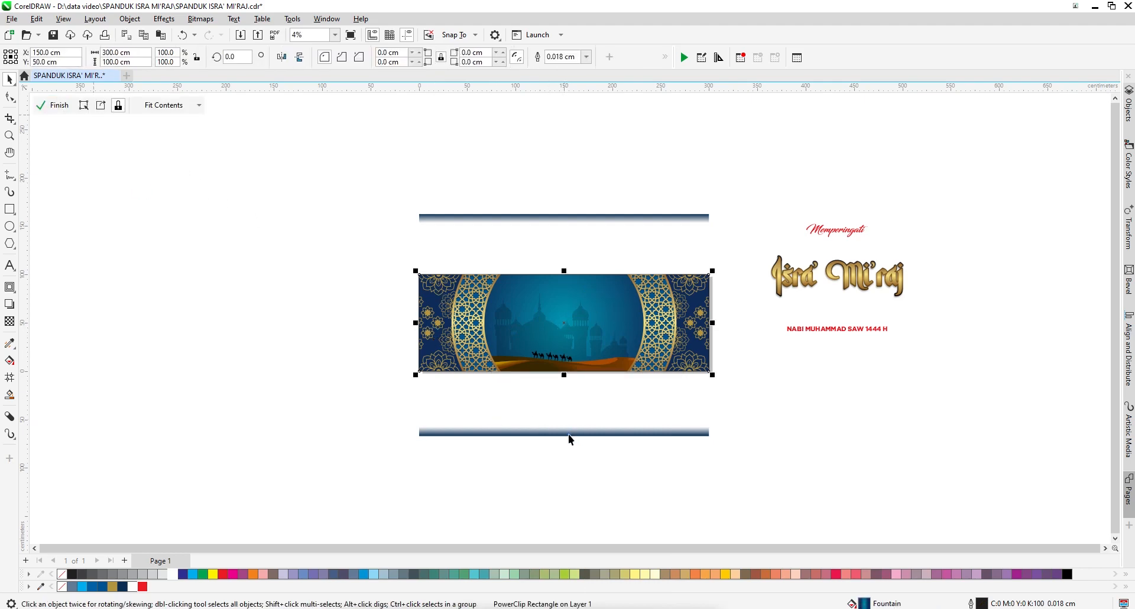
{"action": "left_click", "coordinate": [544, 331]}
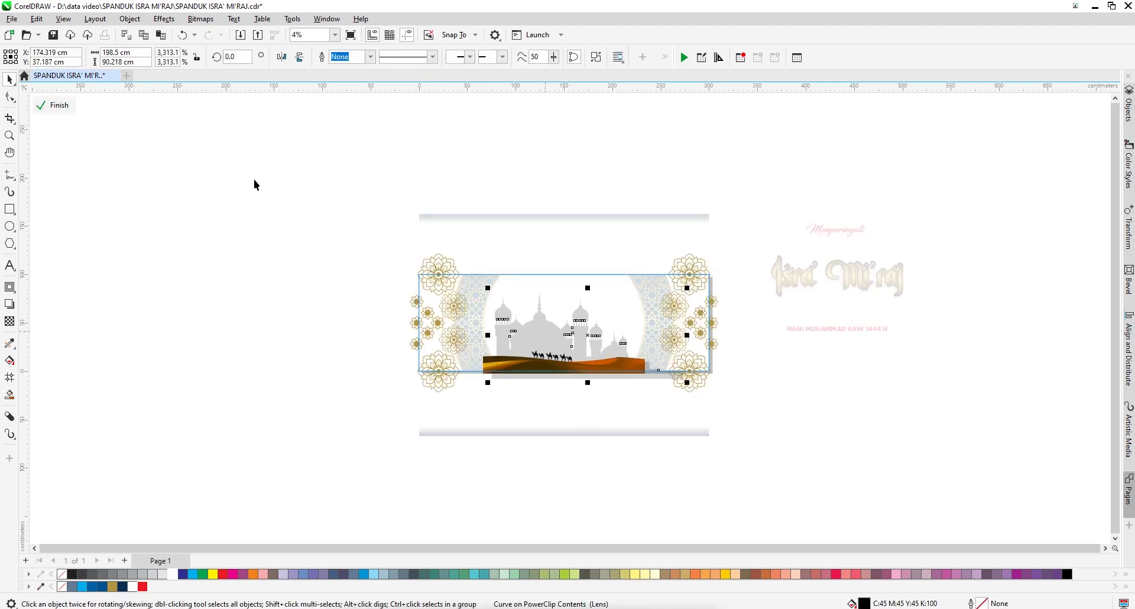
{"action": "left_click", "coordinate": [53, 105]}
{"action": "key", "text": "Escape"}
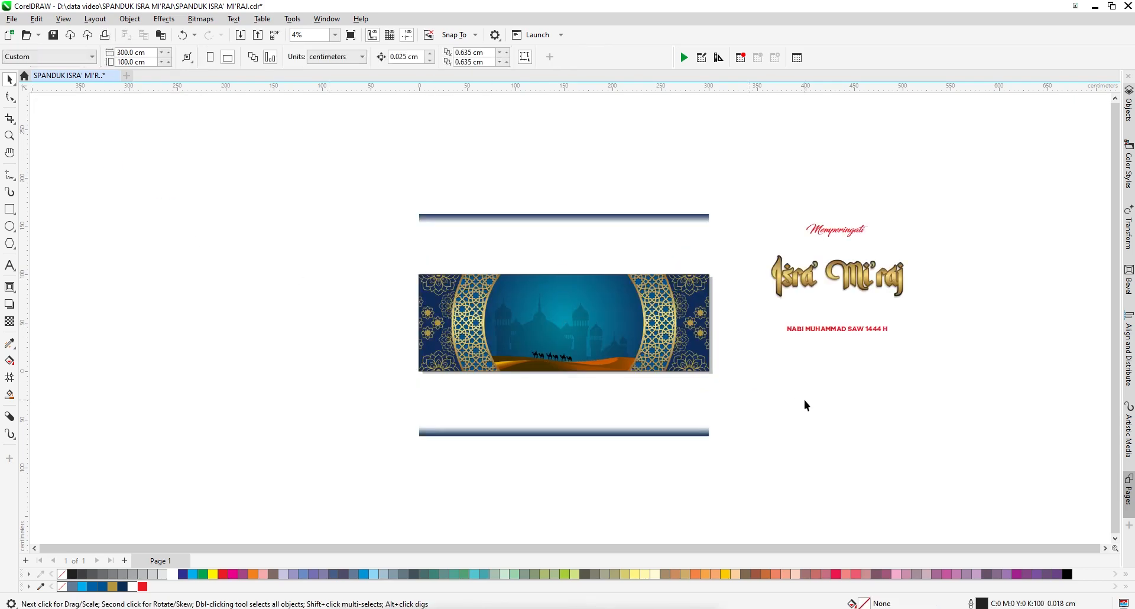
Step: Place the red "Memperingati" text at the upper middle of the banner and centre it horizontally on the background
{"action": "scroll", "coordinate": [807, 271], "scroll_direction": "up", "scroll_amount": 2}
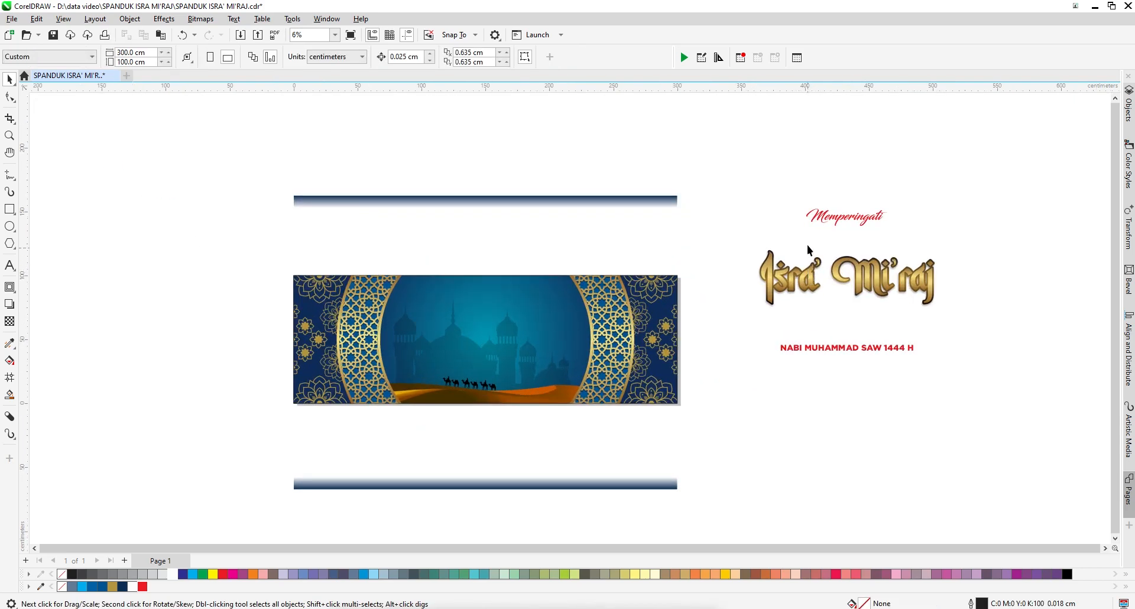
{"action": "left_click_drag", "start_coordinate": [839, 217], "coordinate": [488, 296]}
{"action": "left_click", "coordinate": [520, 348], "text": "shift"}
{"action": "key", "text": "c"}
{"action": "left_click", "coordinate": [512, 229]}
Step: Add a drop shadow to the gold lattice ornament group with zero offset, 20 feathering and 80 opacity
{"action": "scroll", "coordinate": [440, 344], "scroll_direction": "up", "scroll_amount": 1}
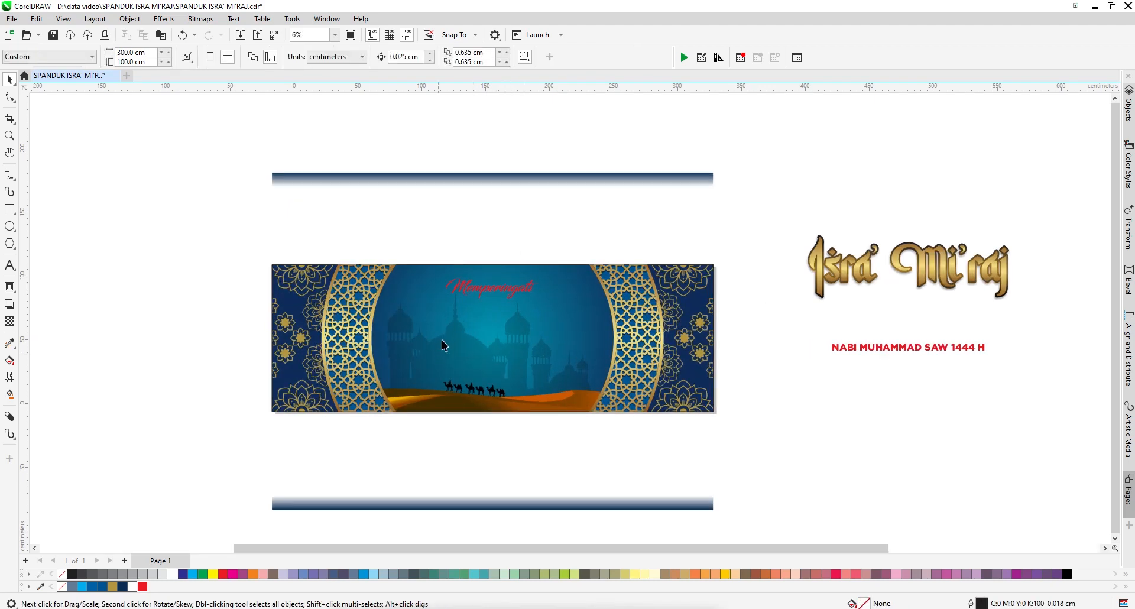
{"action": "scroll", "coordinate": [441, 339], "scroll_direction": "up", "scroll_amount": 3}
{"action": "scroll", "coordinate": [505, 355], "scroll_direction": "down", "scroll_amount": 3}
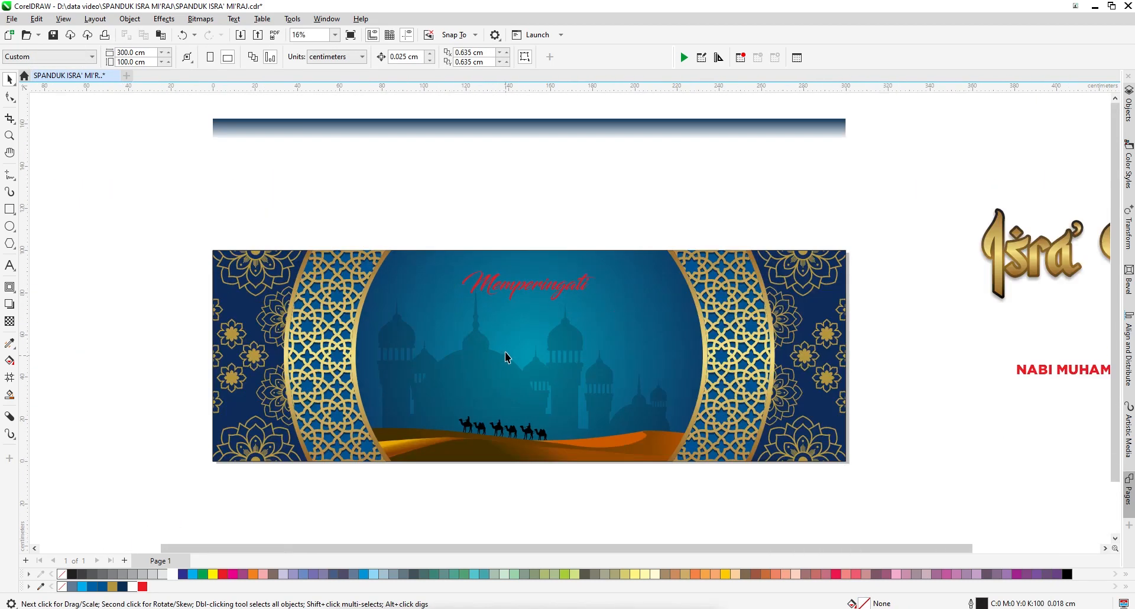
{"action": "scroll", "coordinate": [462, 322], "scroll_direction": "up", "scroll_amount": 1}
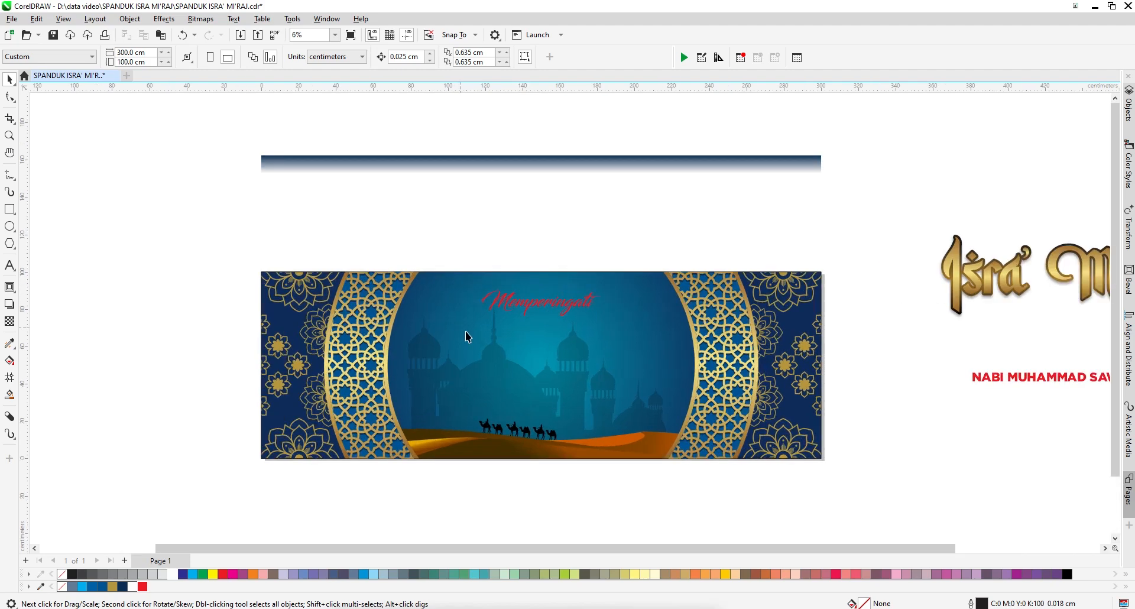
{"action": "left_click", "coordinate": [397, 315]}
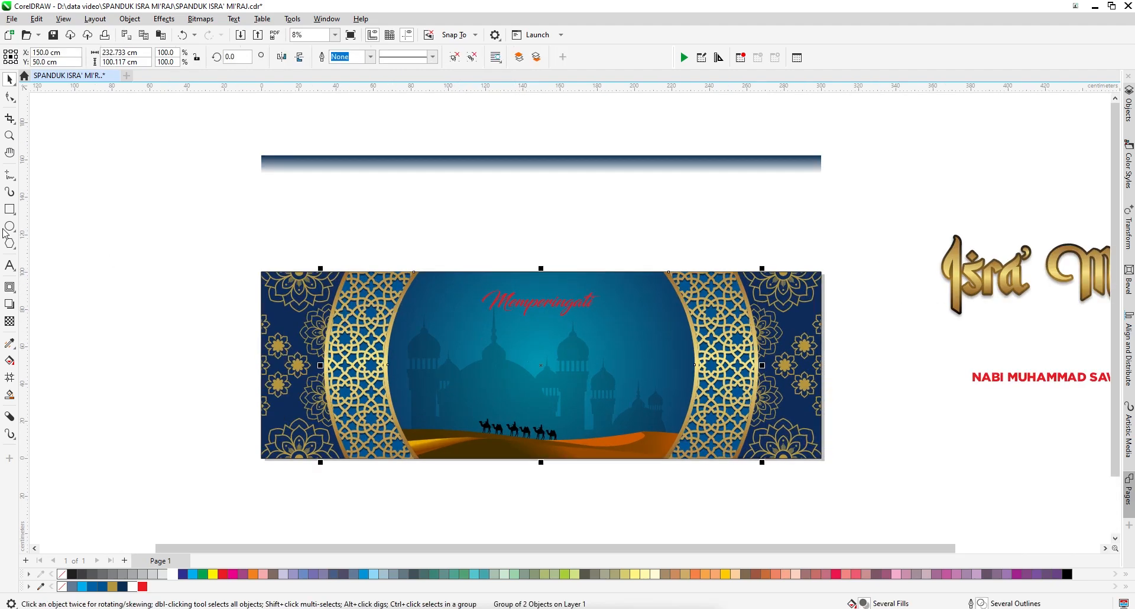
{"action": "left_click", "coordinate": [10, 304]}
{"action": "left_click", "coordinate": [31, 56]}
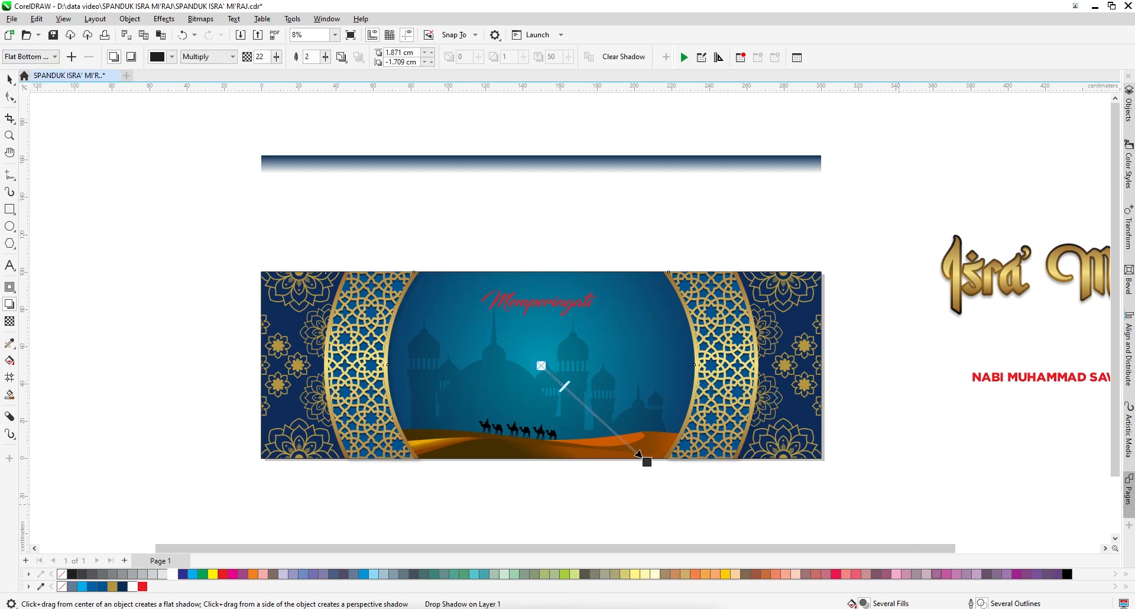
{"action": "left_click_drag", "start_coordinate": [649, 462], "coordinate": [647, 391]}
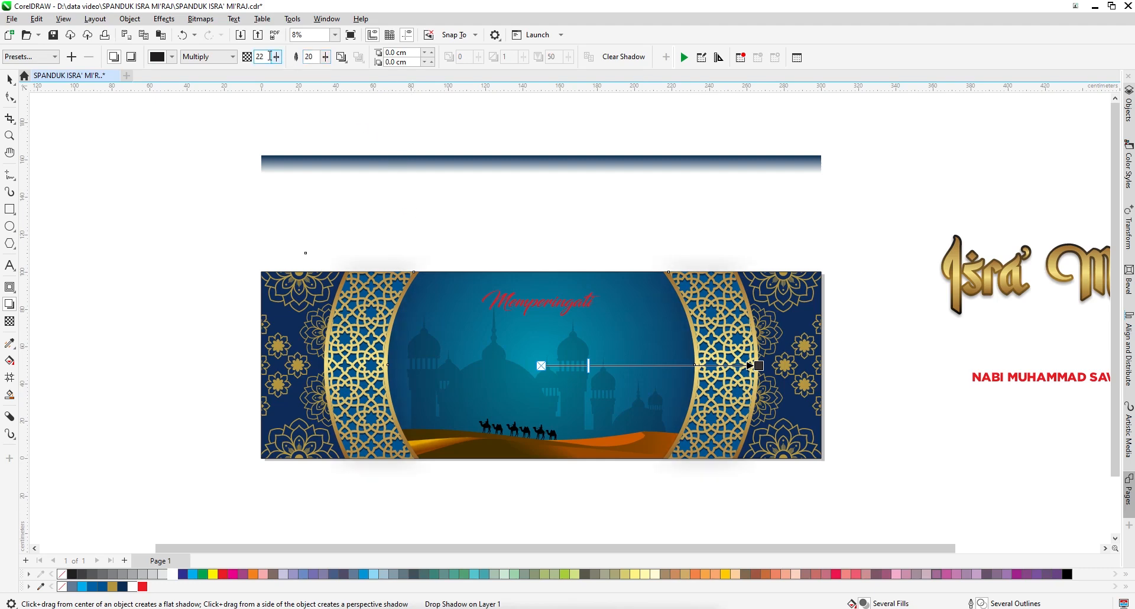
{"action": "type", "text": "80"}
{"action": "key", "text": "Return"}
Step: Break the drop shadow apart from the ornament group and PowerClip the shadow inside the banner background
{"action": "right_click", "coordinate": [635, 304]}
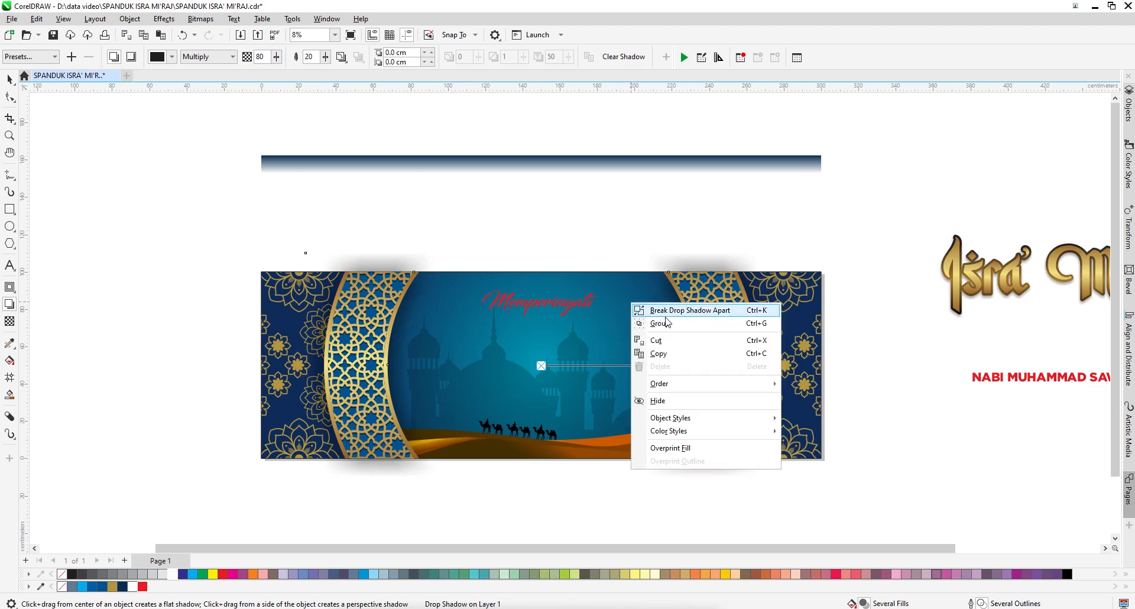
{"action": "left_click", "coordinate": [654, 310]}
{"action": "left_click", "coordinate": [9, 78]}
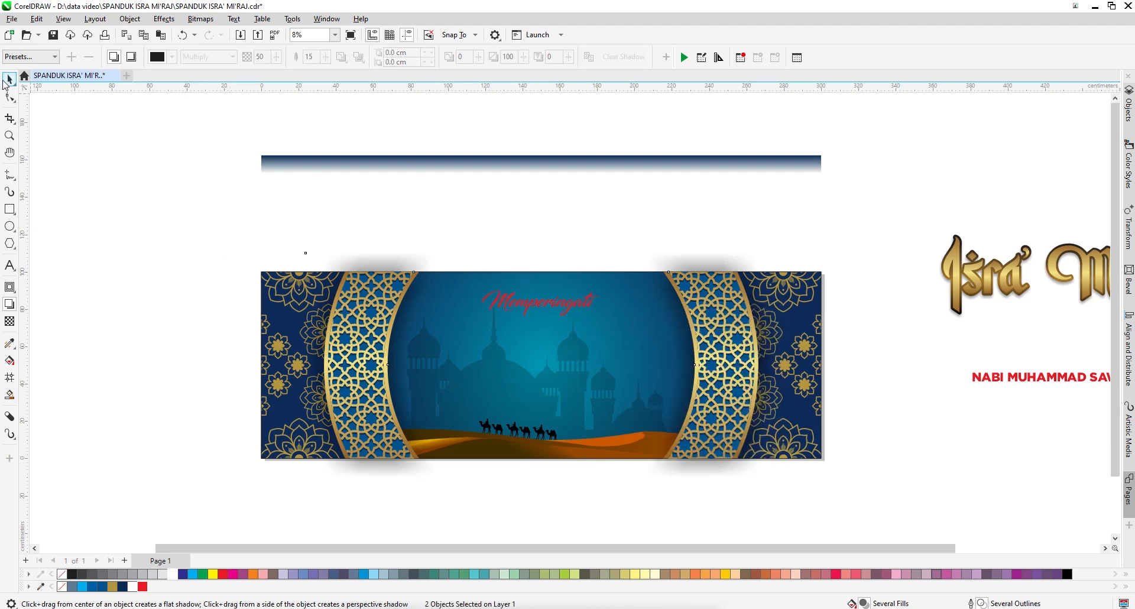
{"action": "left_click", "coordinate": [504, 253]}
{"action": "right_click", "coordinate": [434, 282]}
{"action": "left_click", "coordinate": [463, 409]}
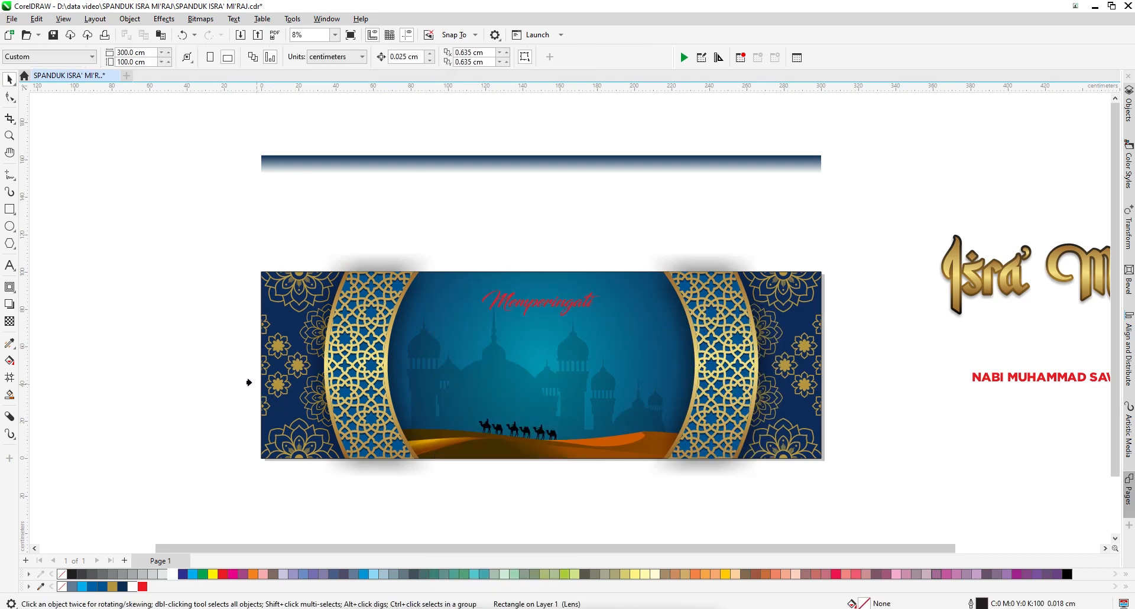
{"action": "left_click", "coordinate": [209, 366]}
Step: Align the upper dark blue gradient strip with the top edge of the banner background
{"action": "scroll", "coordinate": [534, 392], "scroll_direction": "down", "scroll_amount": 1}
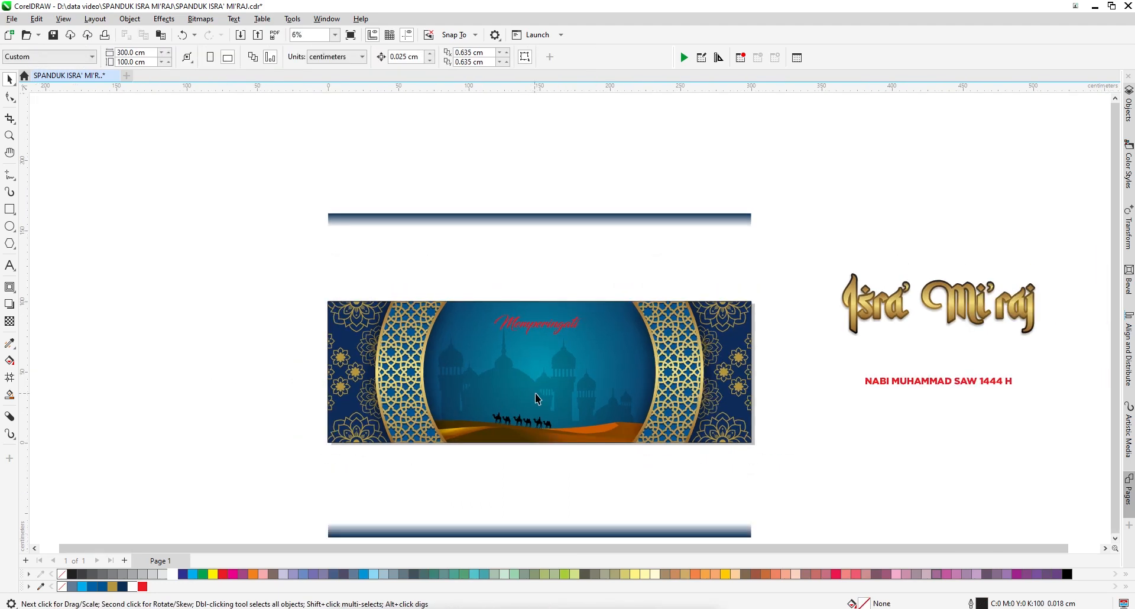
{"action": "scroll", "coordinate": [708, 239], "scroll_direction": "down", "scroll_amount": 1}
{"action": "scroll", "coordinate": [740, 241], "scroll_direction": "up", "scroll_amount": 1}
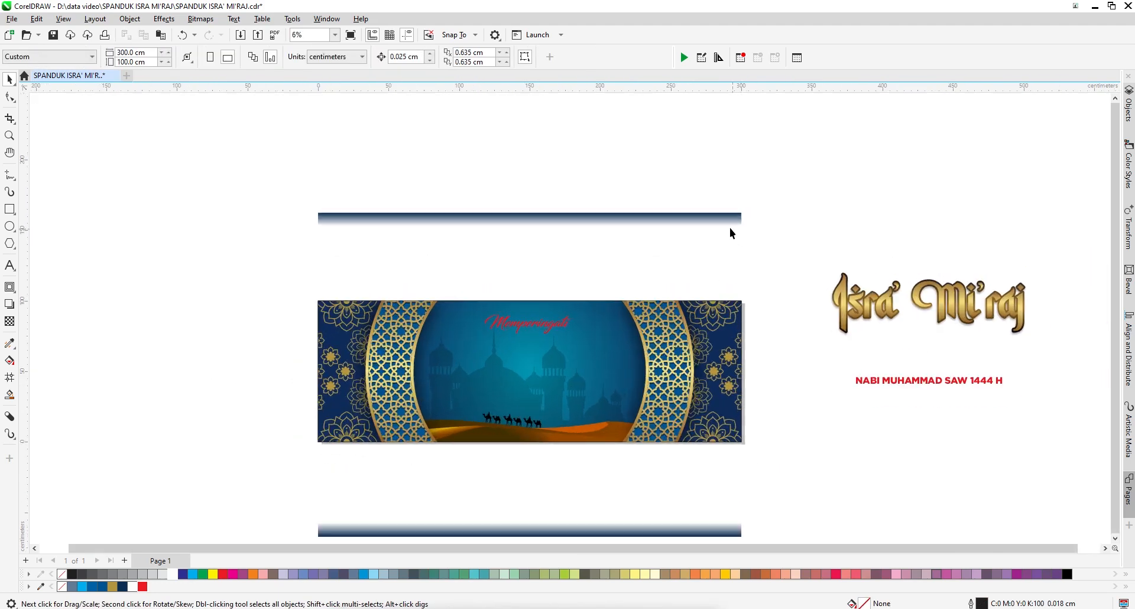
{"action": "left_click", "coordinate": [732, 229]}
{"action": "left_click", "coordinate": [739, 310], "text": "shift"}
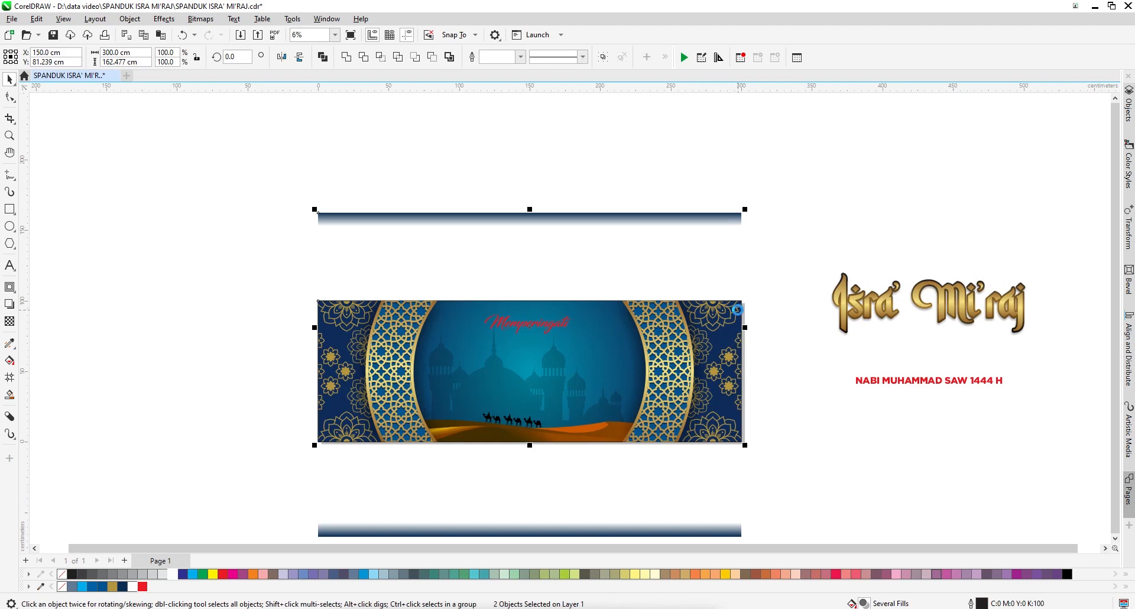
{"action": "key", "text": "t"}
{"action": "left_click", "coordinate": [684, 256]}
Step: Align the lower dark blue gradient strip with the bottom edge of the banner background
{"action": "left_click", "coordinate": [683, 527]}
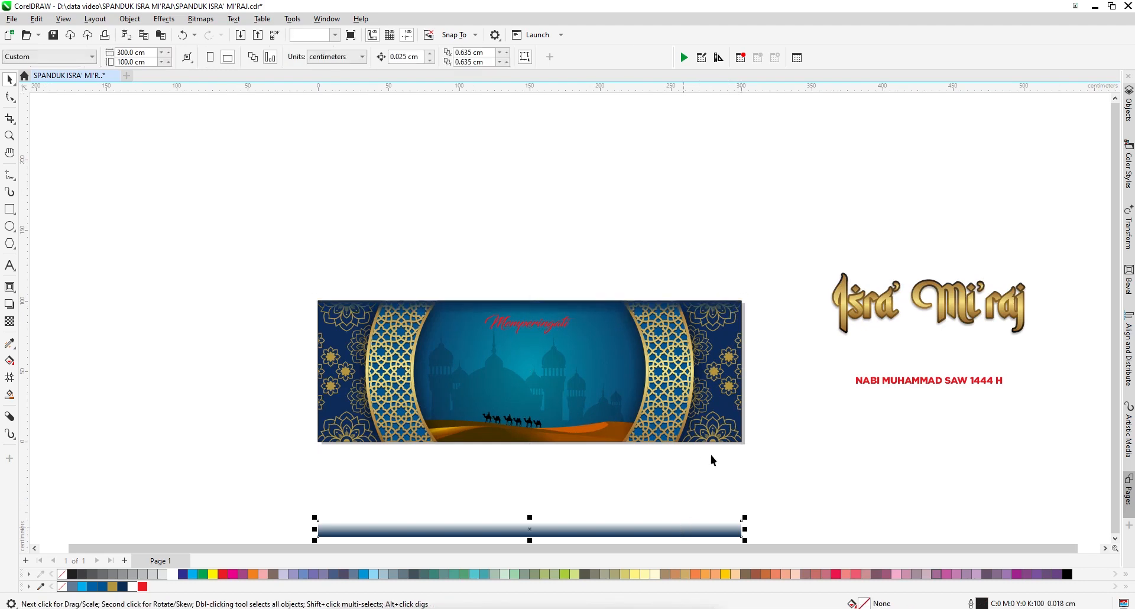
{"action": "left_click", "coordinate": [719, 431], "text": "shift"}
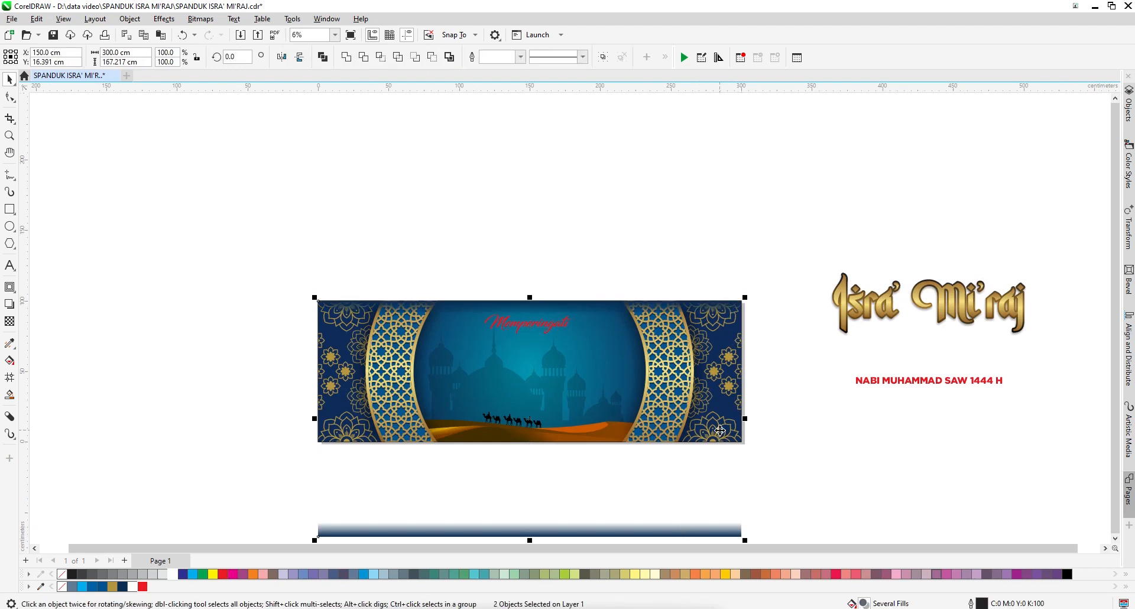
{"action": "key", "text": "b"}
{"action": "left_click", "coordinate": [918, 360]}
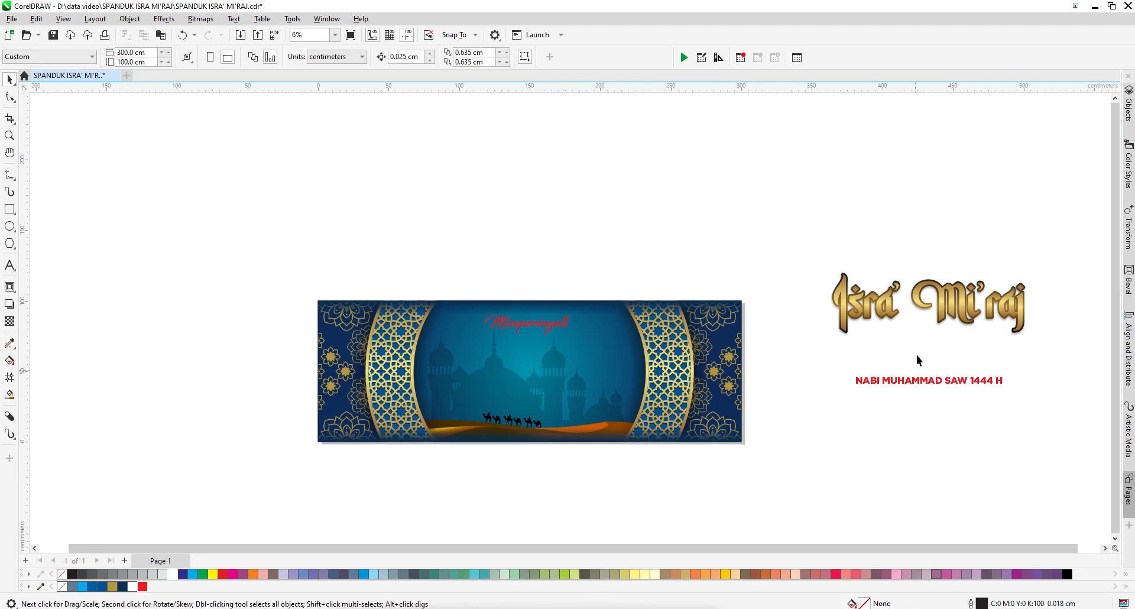
Step: Add an outward one-step contour with about 0.7 cm offset to the "Memperingati" text and break the contour apart
{"action": "left_click", "coordinate": [551, 327]}
{"action": "scroll", "coordinate": [507, 367], "scroll_direction": "up", "scroll_amount": 1}
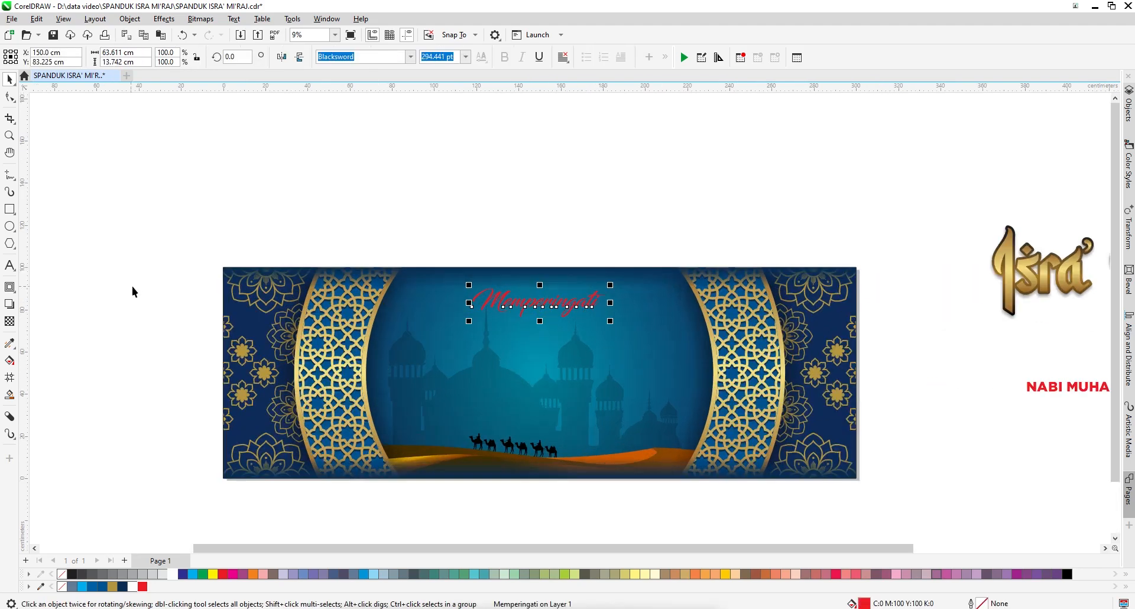
{"action": "left_click", "coordinate": [9, 287]}
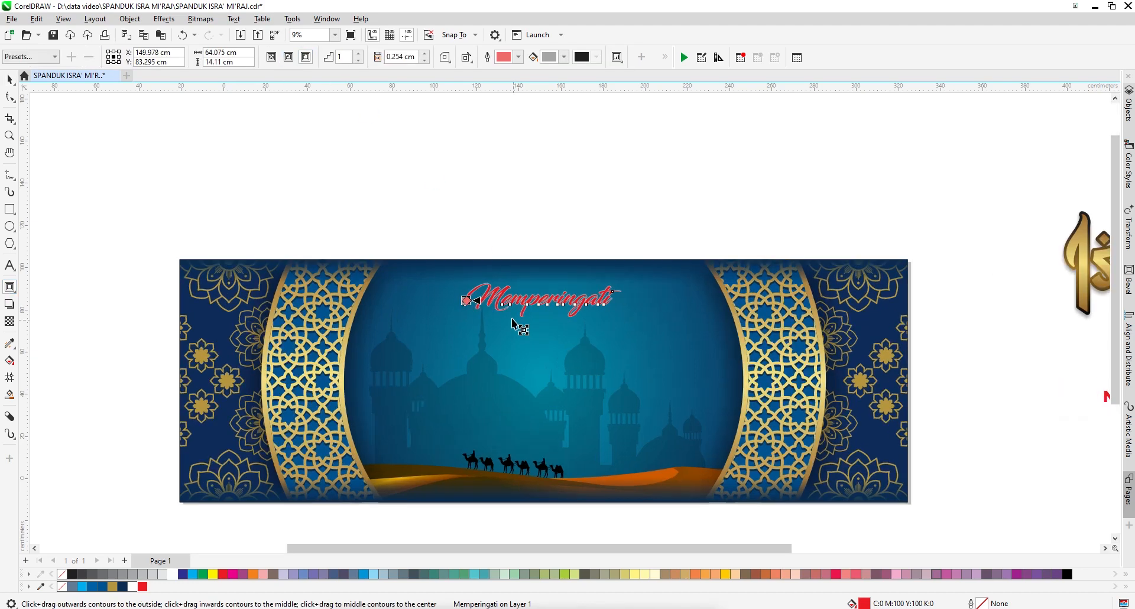
{"action": "scroll", "coordinate": [512, 318], "scroll_direction": "up", "scroll_amount": 5}
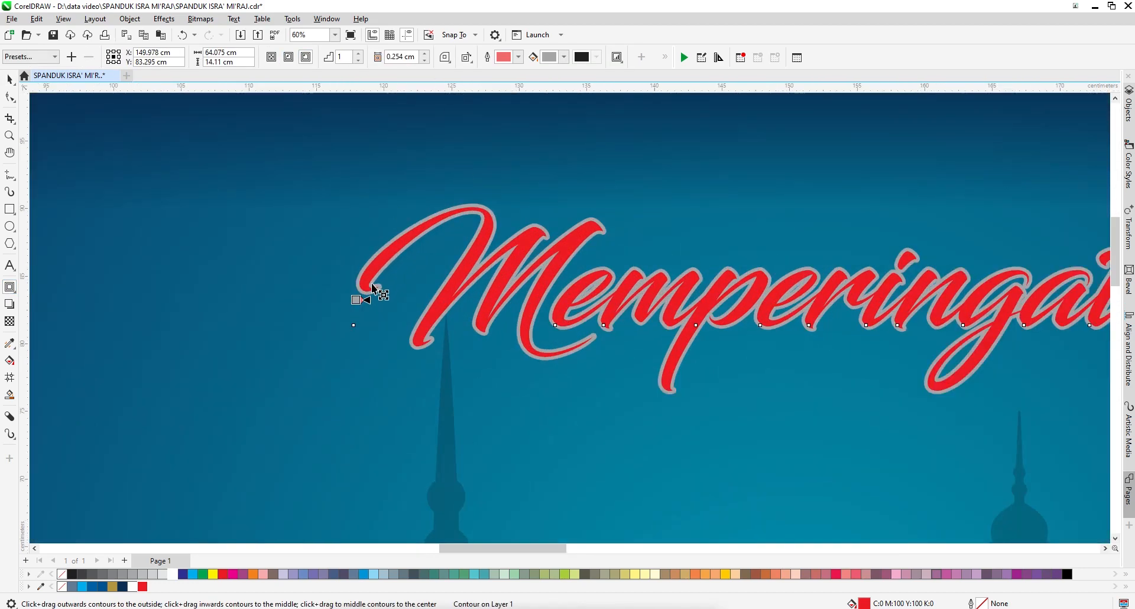
{"action": "left_click_drag", "start_coordinate": [359, 301], "coordinate": [352, 302]}
{"action": "right_click", "coordinate": [483, 205]}
{"action": "left_click", "coordinate": [492, 214]}
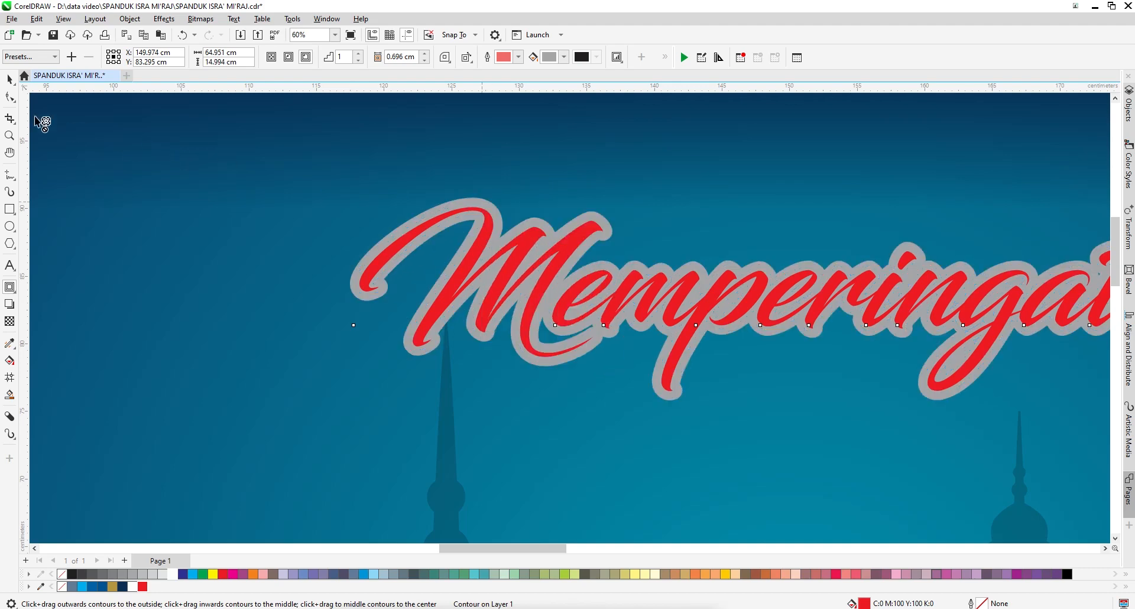
Step: Fill the separated contour behind the "Memperingati" text with white
{"action": "left_click", "coordinate": [9, 80]}
{"action": "left_click", "coordinate": [262, 262]}
{"action": "left_click", "coordinate": [410, 225]}
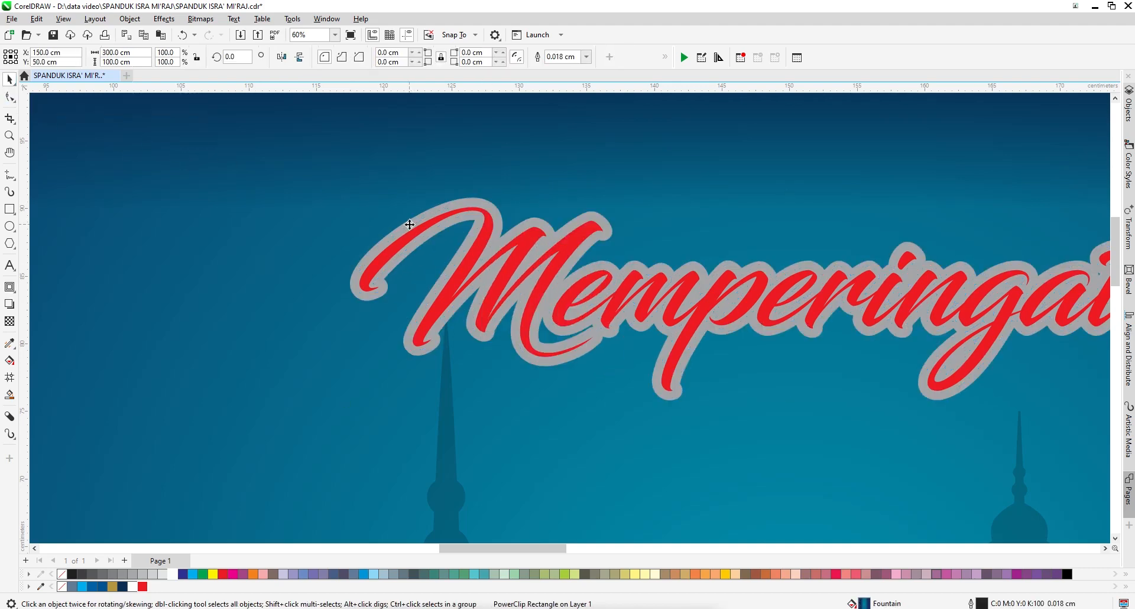
{"action": "left_click", "coordinate": [172, 574]}
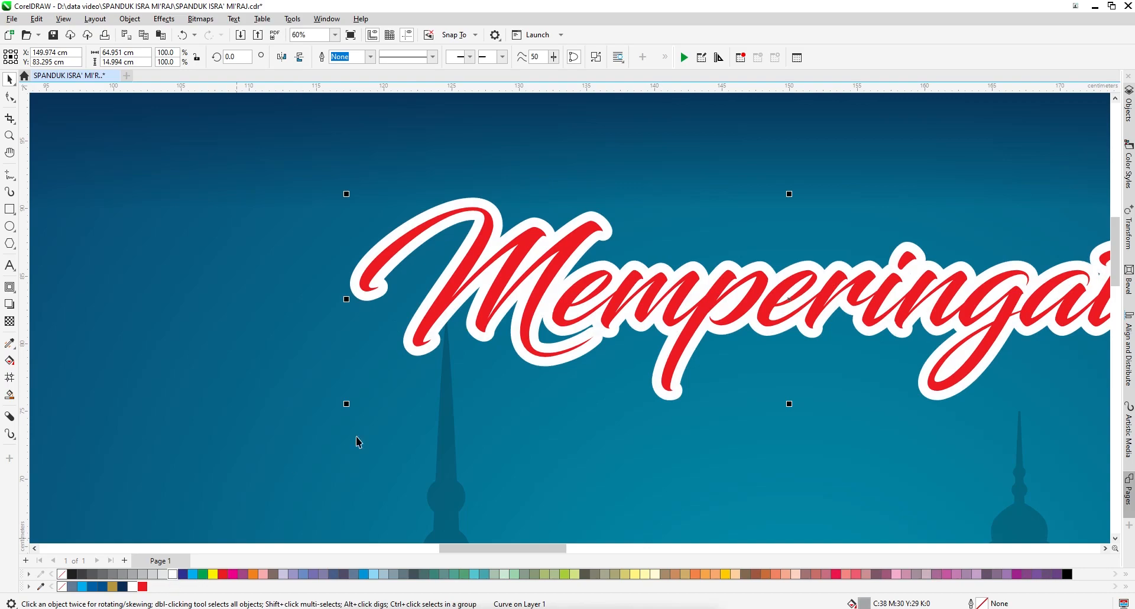
Step: Group the gold "Isra' Mi'raj" title objects and move the group to the middle of the banner
{"action": "scroll", "coordinate": [385, 324], "scroll_direction": "down", "scroll_amount": 4}
{"action": "scroll", "coordinate": [385, 324], "scroll_direction": "down", "scroll_amount": 6}
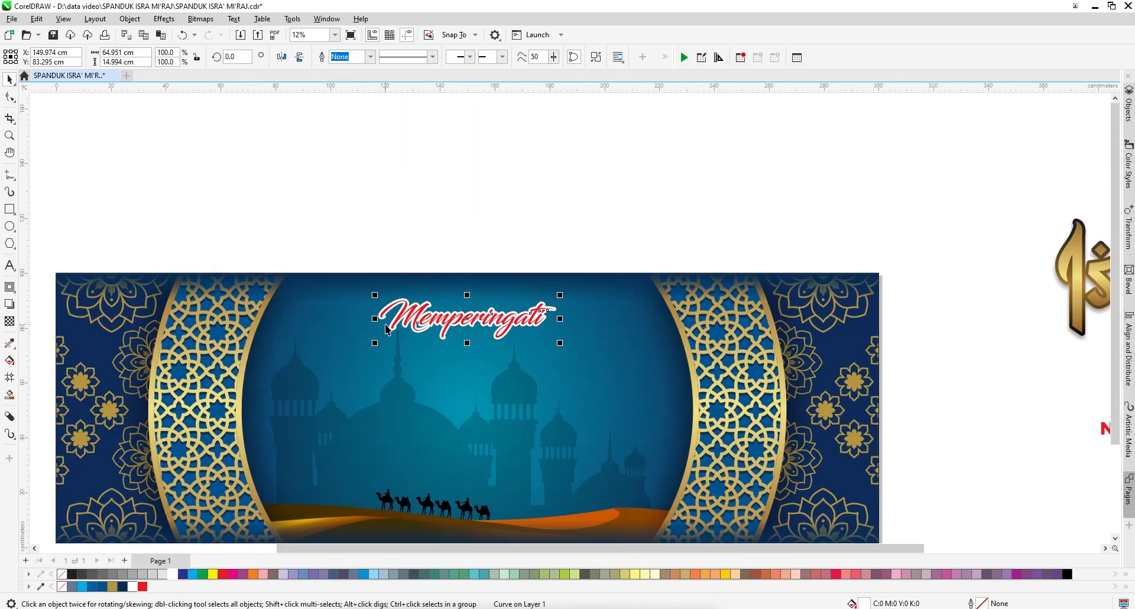
{"action": "left_click_drag", "start_coordinate": [808, 236], "coordinate": [1105, 364]}
{"action": "scroll", "coordinate": [992, 346], "scroll_direction": "down", "scroll_amount": 1}
{"action": "key", "text": "ctrl+g"}
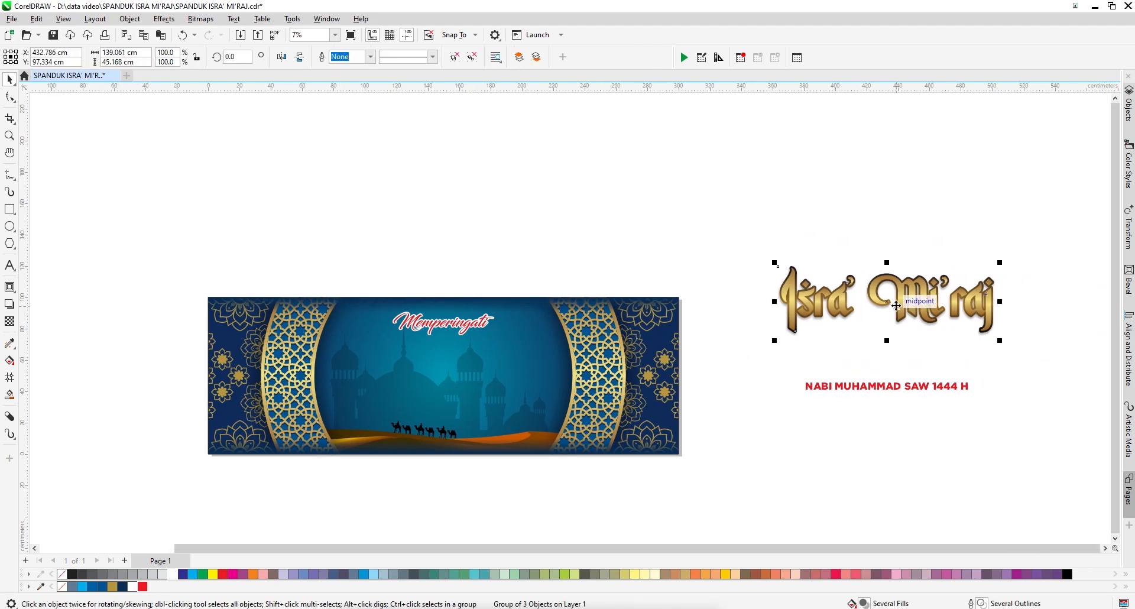
{"action": "left_click_drag", "start_coordinate": [893, 302], "coordinate": [458, 376]}
{"action": "scroll", "coordinate": [417, 406], "scroll_direction": "up", "scroll_amount": 1}
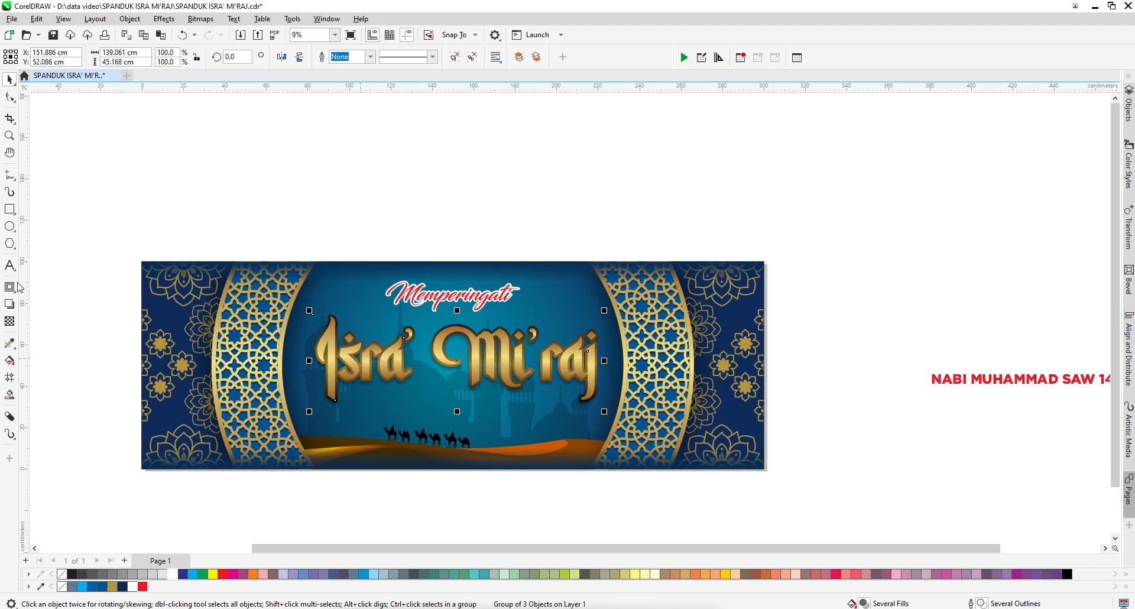
Step: Add the artistic text "ISRA’ mI’RAJ" in Arial above the banner, enlarged to about 402 pt
{"action": "left_click", "coordinate": [9, 265]}
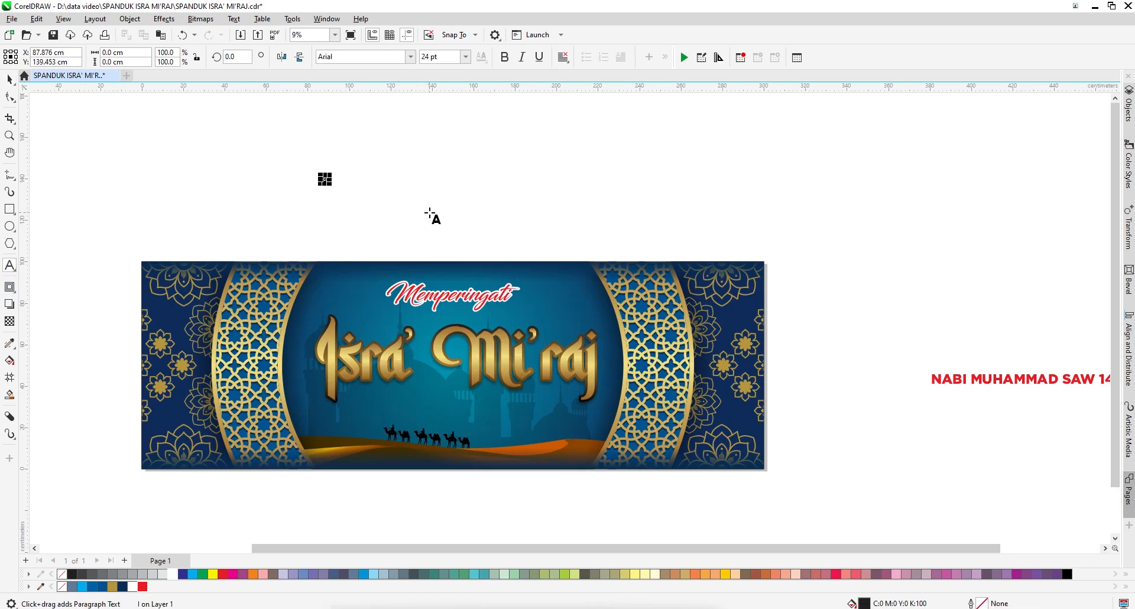
{"action": "type", "text": "ISRA’"}
{"action": "left_click_drag", "start_coordinate": [331, 184], "coordinate": [405, 243]}
{"action": "key", "text": "BackSpace"}
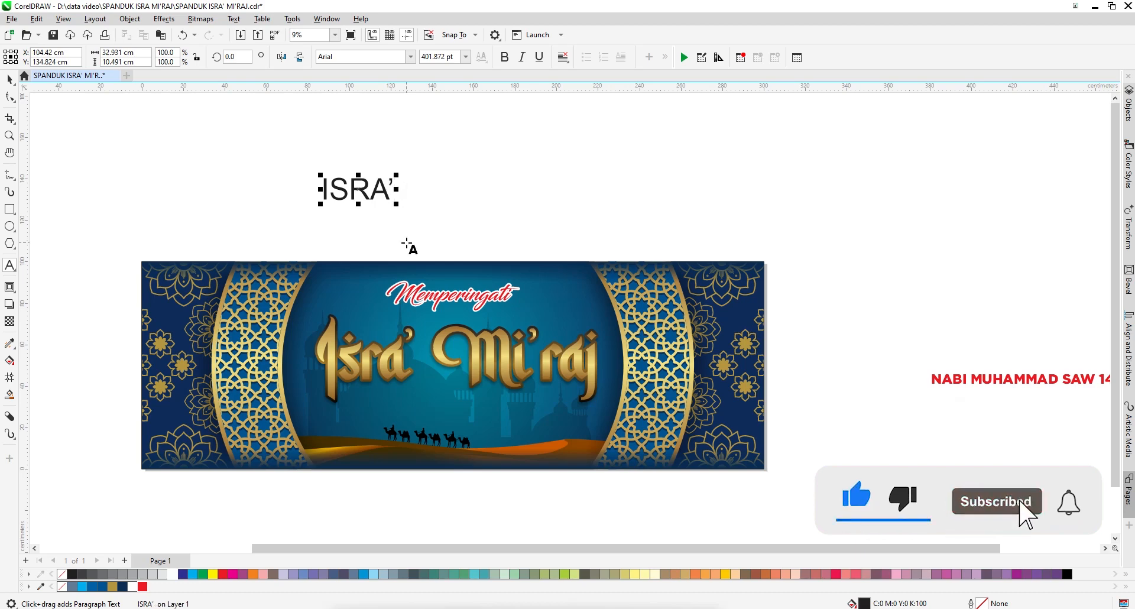
{"action": "type", "text": "m"}
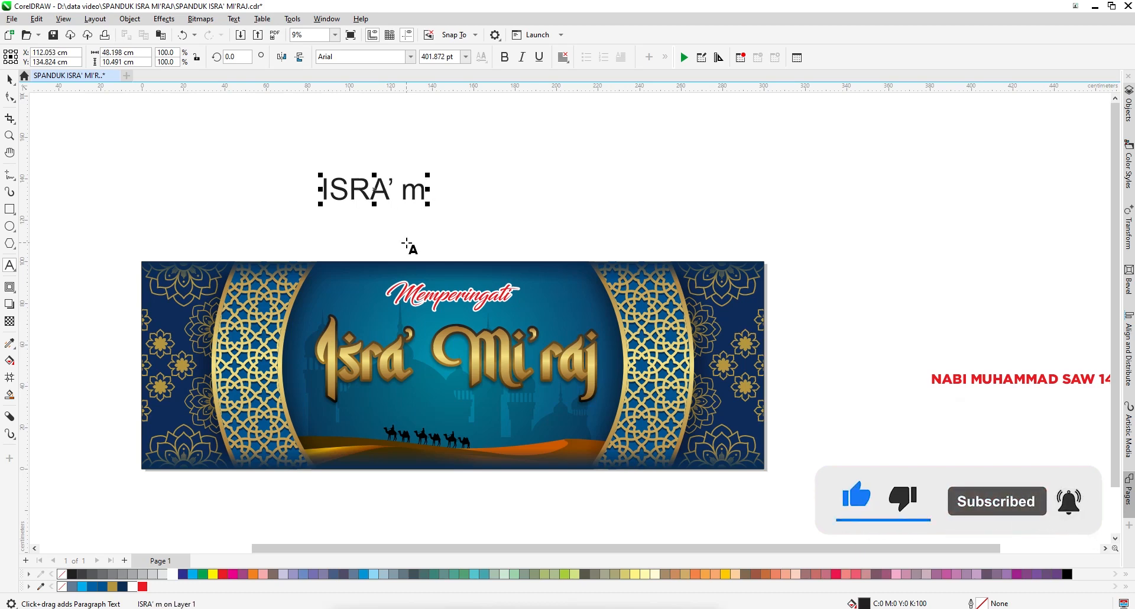
{"action": "type", "text": "l"}
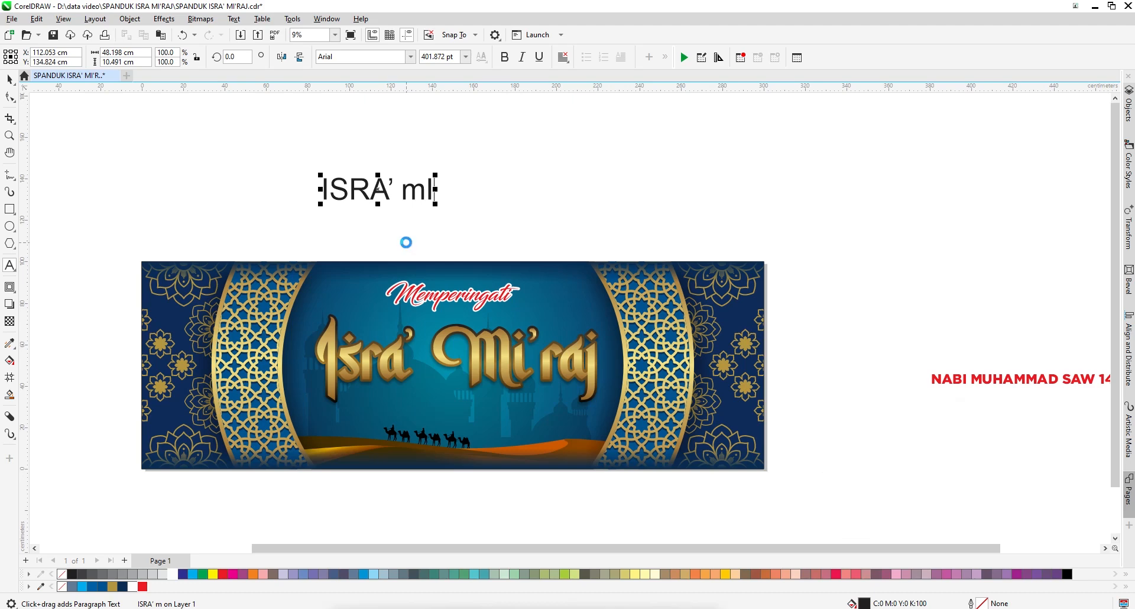
{"action": "type", "text": "'RAJ"}
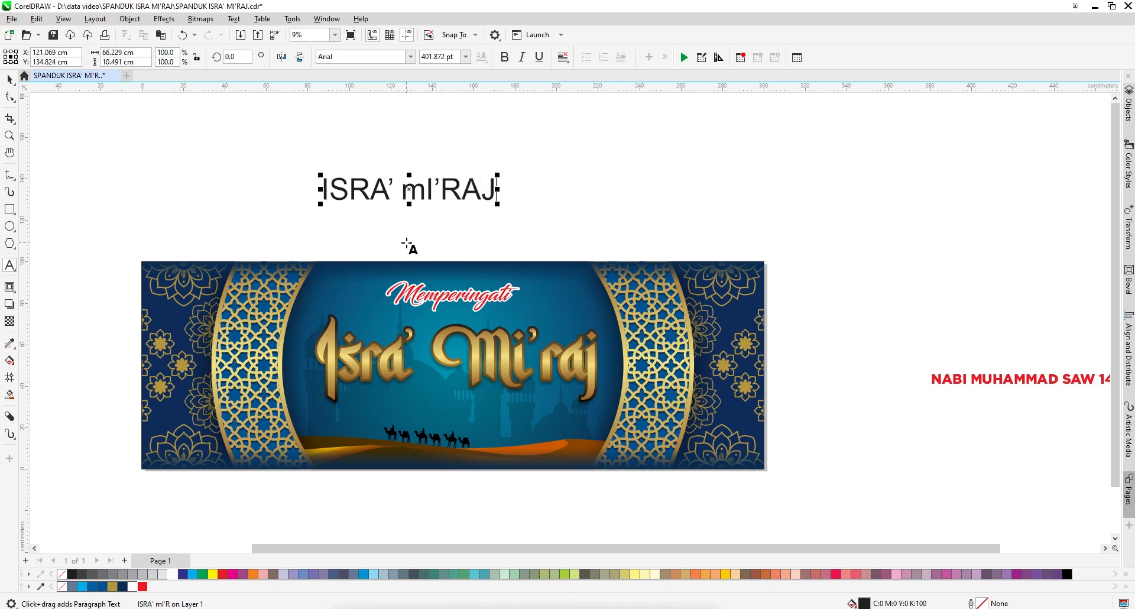
Step: Convert the sample "ISRA’ mI’RAJ" text to title case, enlarge it to about 751 pt and shift it slightly above the banner
{"action": "key", "text": "ctrl+a"}
{"action": "right_click", "coordinate": [460, 196]}
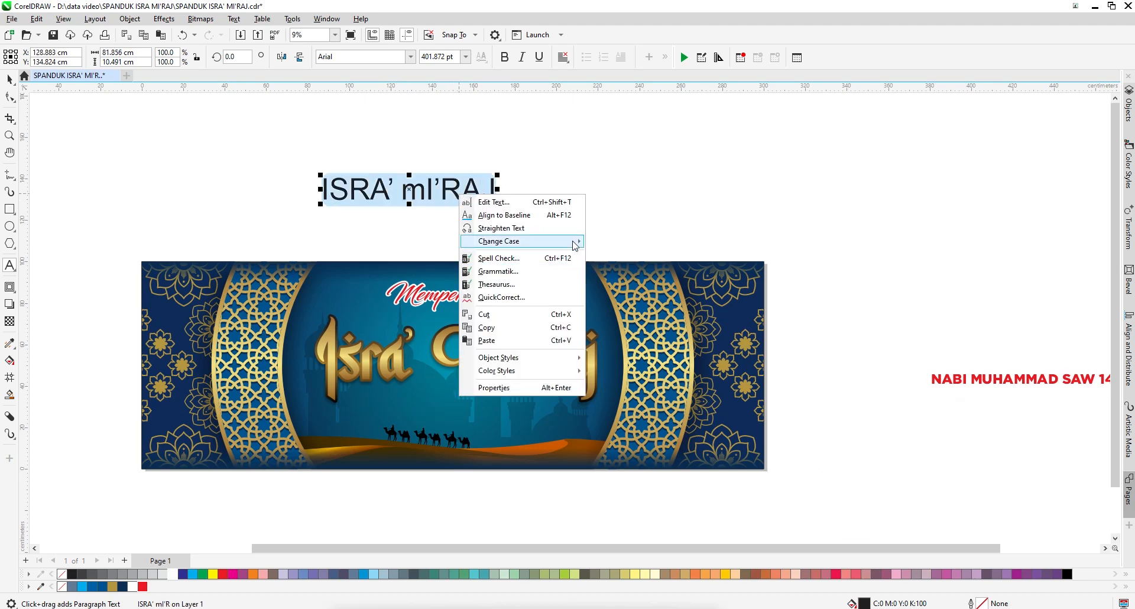
{"action": "mouse_move", "coordinate": [575, 242]}
{"action": "left_click", "coordinate": [625, 283]}
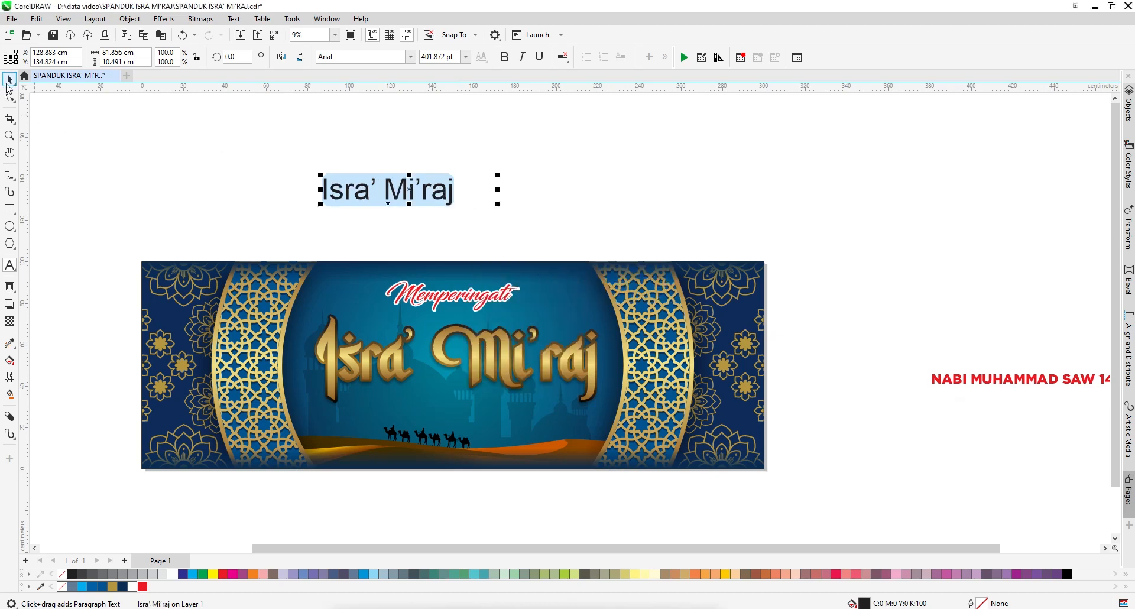
{"action": "left_click", "coordinate": [10, 80]}
{"action": "left_click_drag", "start_coordinate": [456, 175], "coordinate": [567, 151]}
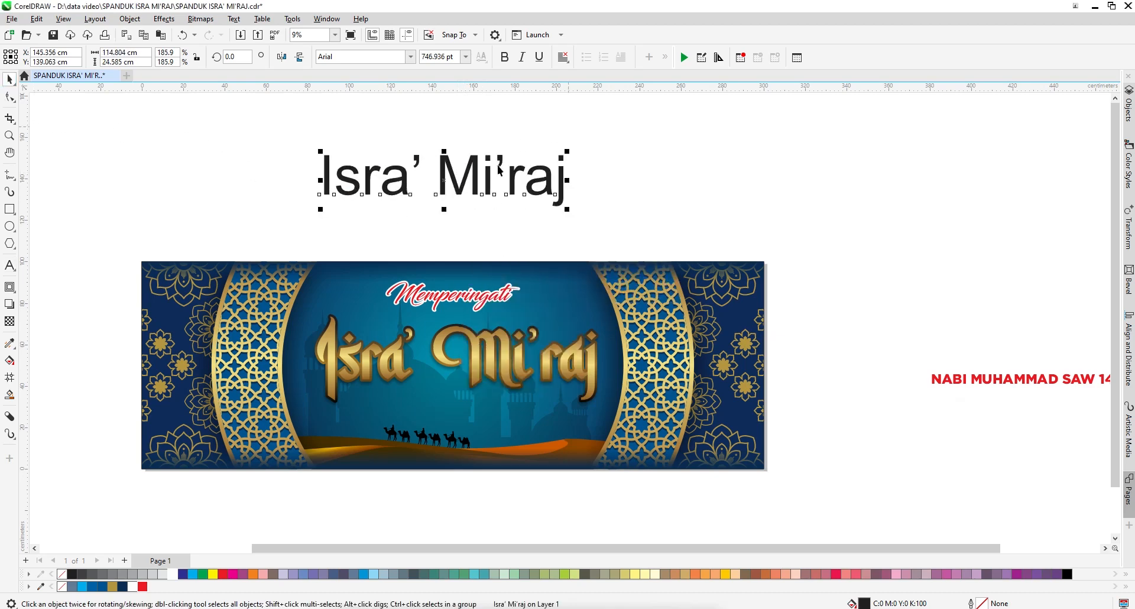
{"action": "left_click_drag", "start_coordinate": [485, 177], "coordinate": [510, 186]}
Step: Set the sample title's font to Sketsa Ramadhan and enlarge the text to about 1,056 pt
{"action": "left_click", "coordinate": [346, 59]}
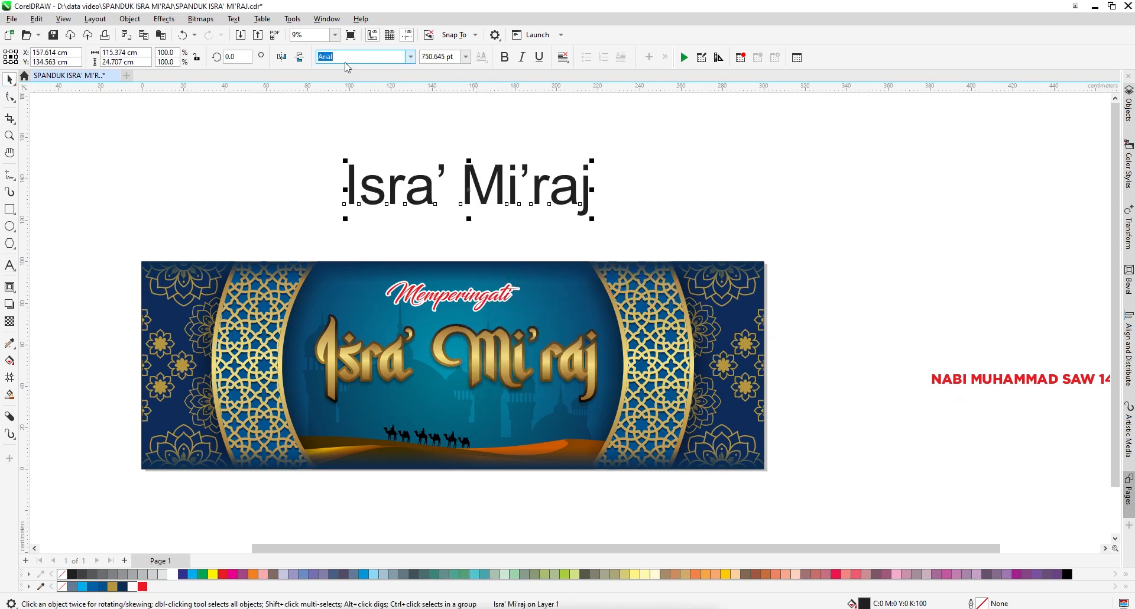
{"action": "type", "text": "Rage Italic"}
{"action": "key", "text": "Return"}
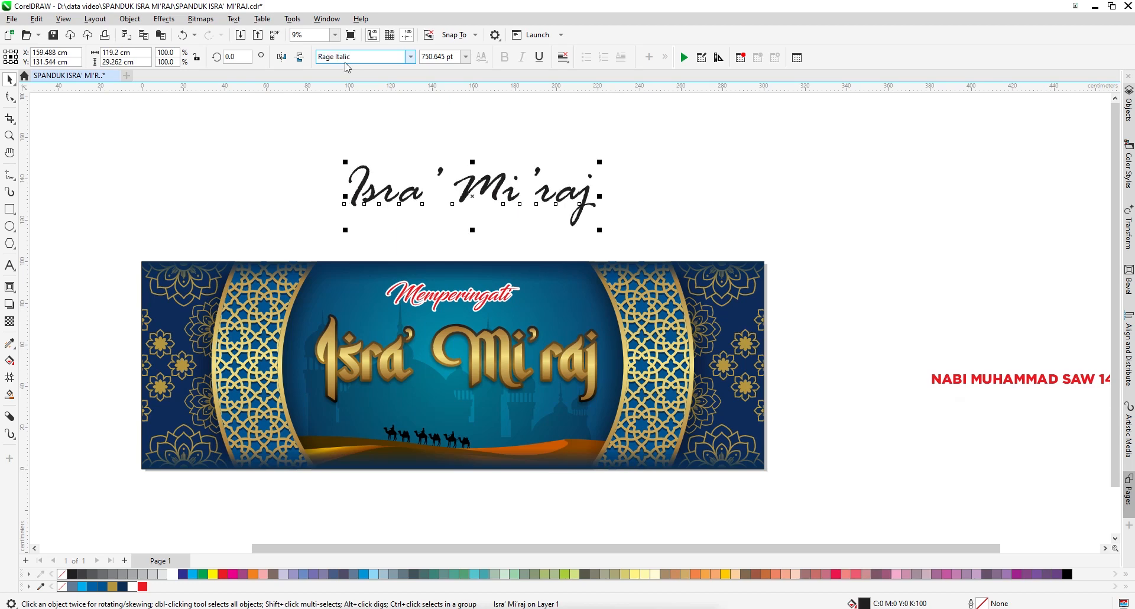
{"action": "left_click", "coordinate": [411, 58]}
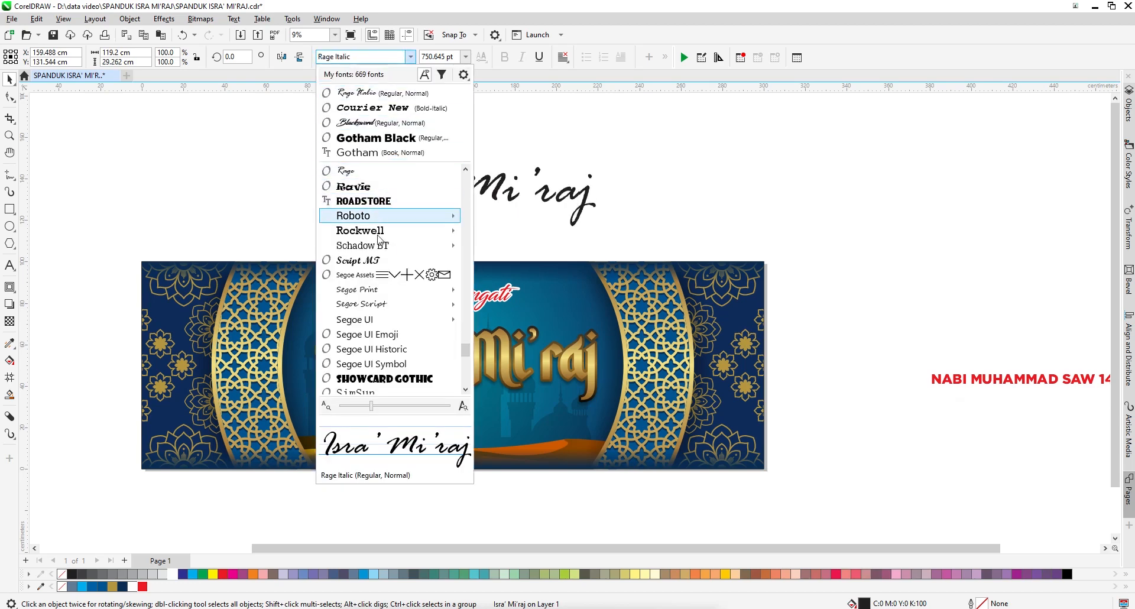
{"action": "scroll", "coordinate": [381, 267], "scroll_direction": "down", "scroll_amount": 4}
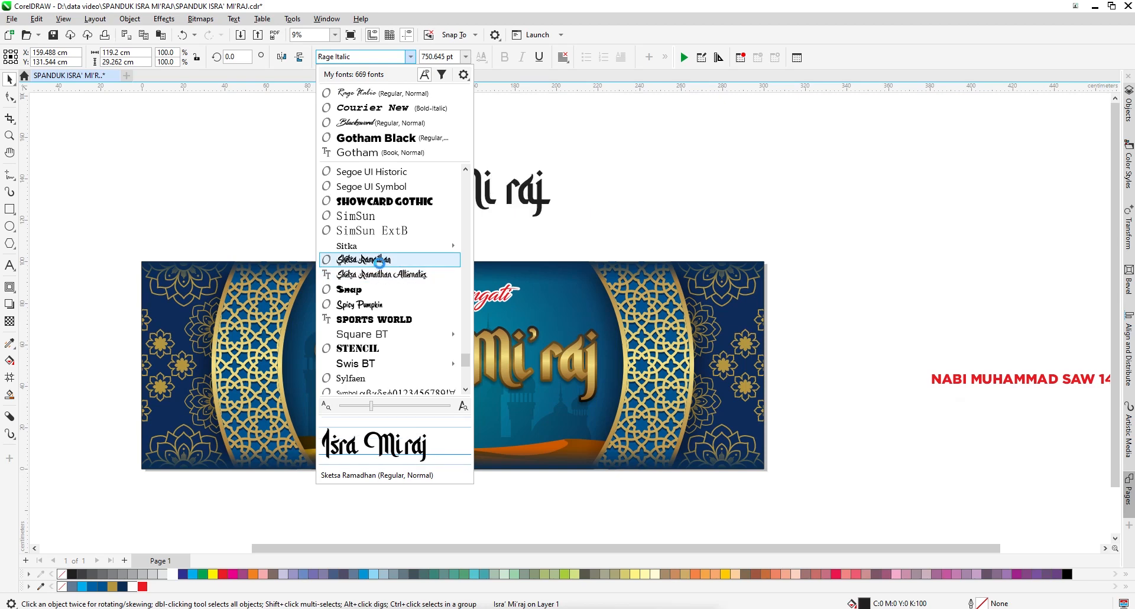
{"action": "left_click", "coordinate": [381, 271]}
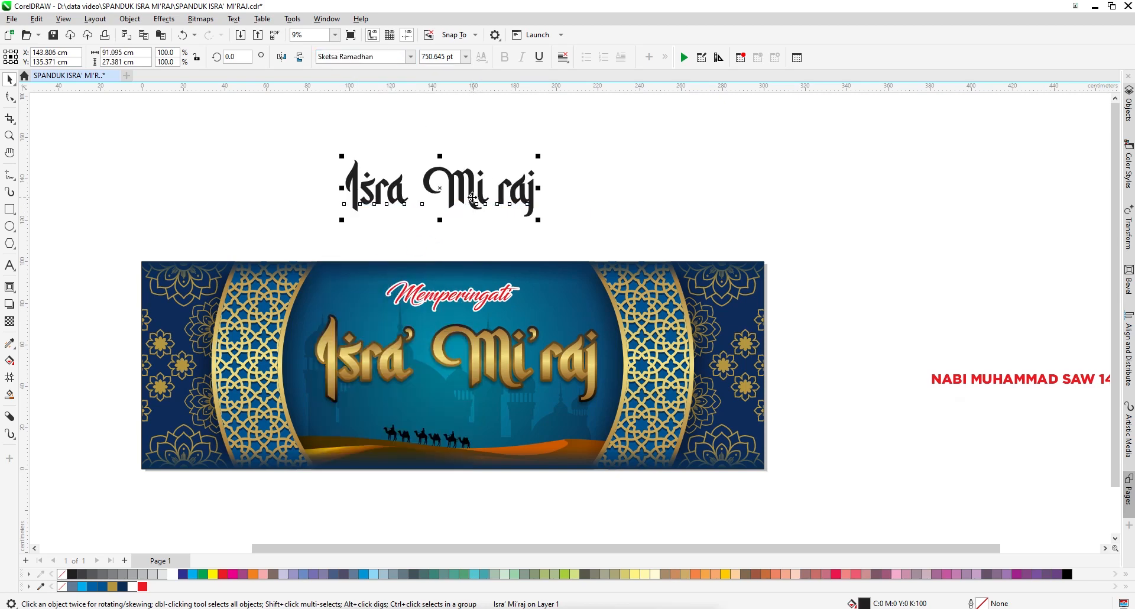
{"action": "left_click_drag", "start_coordinate": [572, 228], "coordinate": [611, 253]}
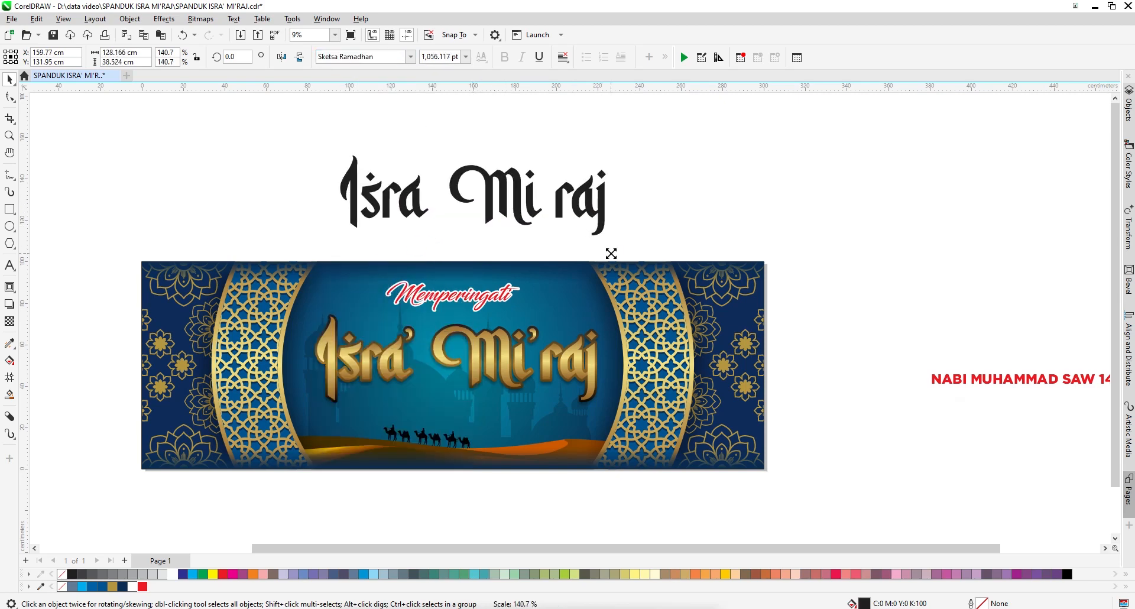
{"action": "scroll", "coordinate": [349, 301], "scroll_direction": "down", "scroll_amount": 1}
Step: Add an outward one-step contour with about 0.9 cm offset to the sample "Isra' Mi'raj" text above the banner
{"action": "left_click", "coordinate": [391, 349]}
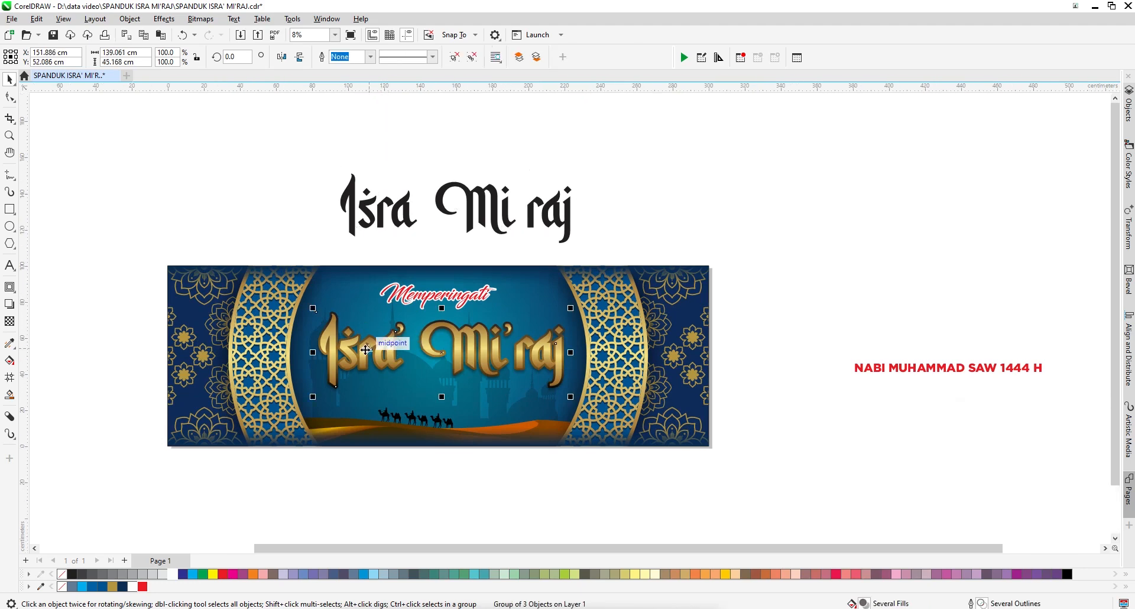
{"action": "scroll", "coordinate": [367, 350], "scroll_direction": "up", "scroll_amount": 3}
{"action": "scroll", "coordinate": [352, 205], "scroll_direction": "up", "scroll_amount": 2}
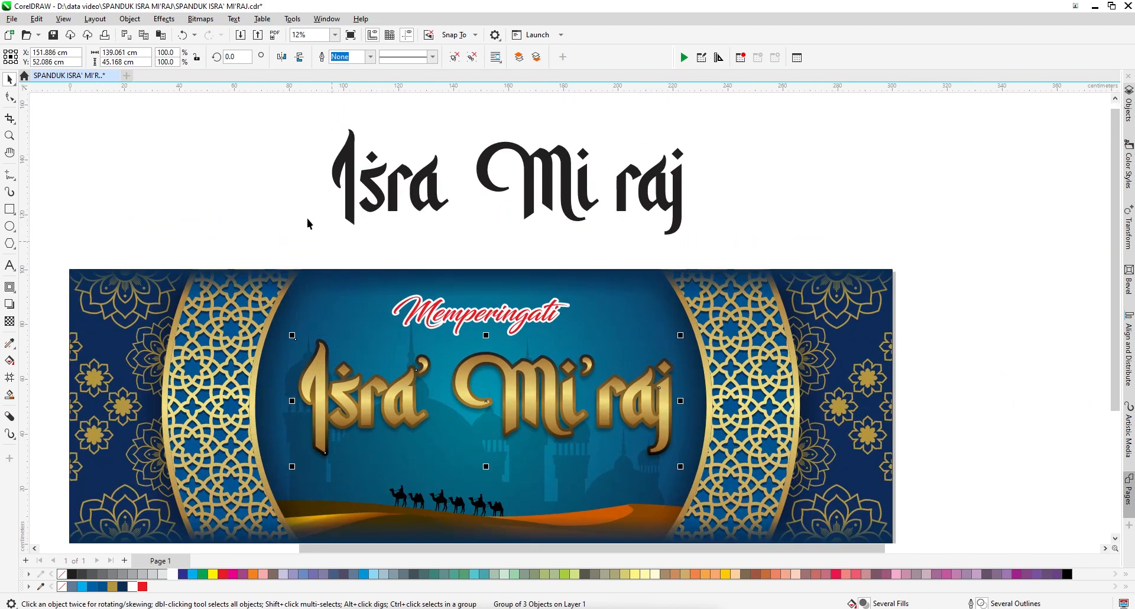
{"action": "left_click", "coordinate": [348, 195]}
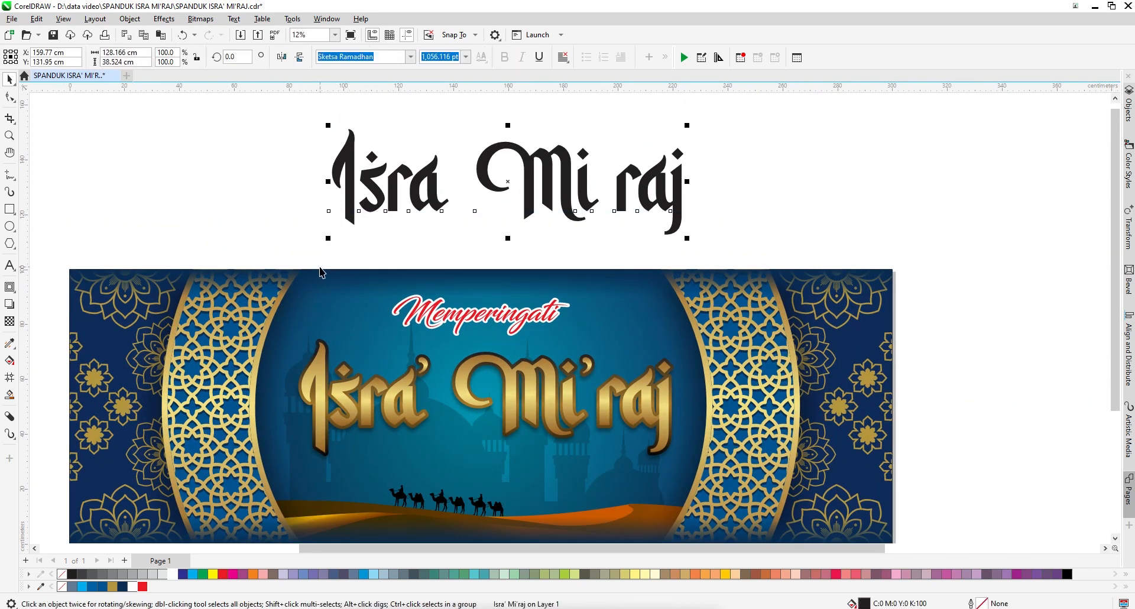
{"action": "left_click", "coordinate": [12, 289]}
{"action": "left_click", "coordinate": [307, 58]}
{"action": "scroll", "coordinate": [336, 156], "scroll_direction": "up", "scroll_amount": 1}
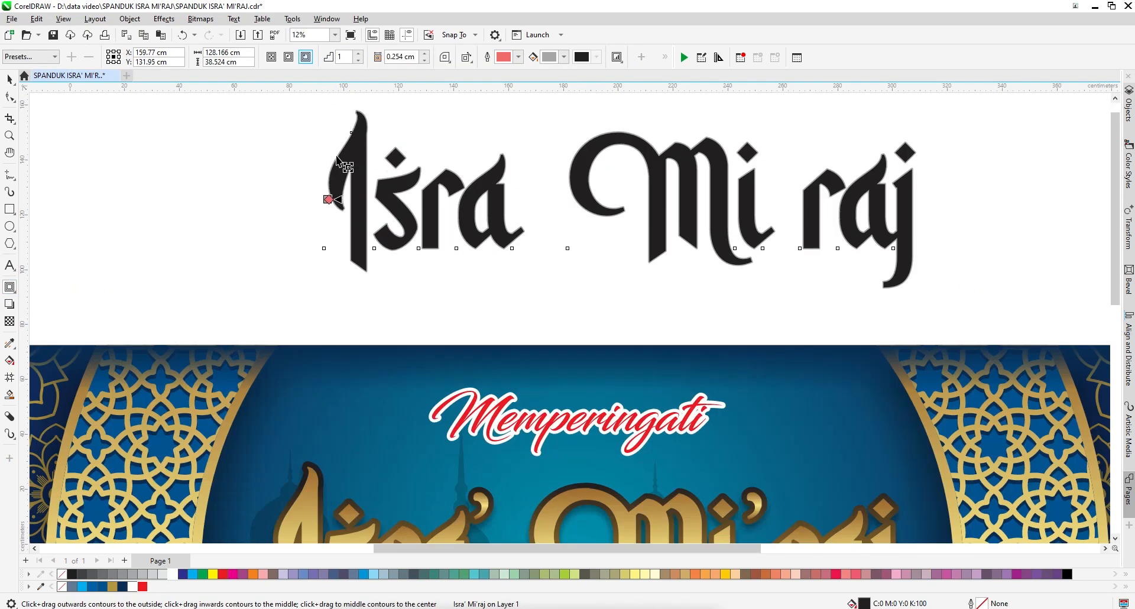
{"action": "scroll", "coordinate": [337, 159], "scroll_direction": "up", "scroll_amount": 4}
{"action": "left_click_drag", "start_coordinate": [318, 256], "coordinate": [308, 257]}
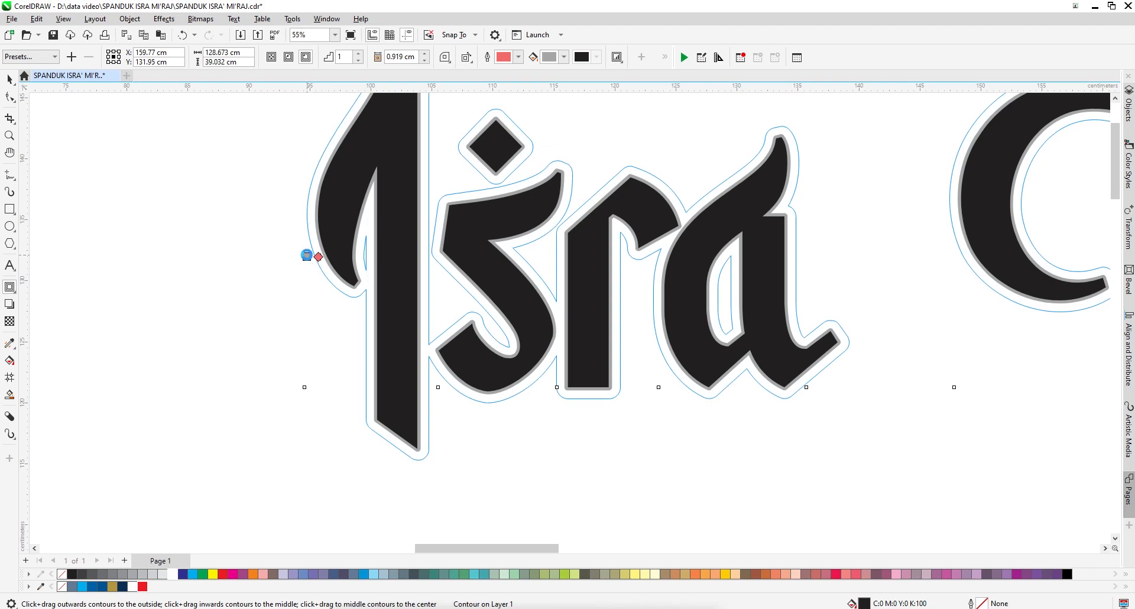
{"action": "scroll", "coordinate": [360, 237], "scroll_direction": "down", "scroll_amount": 5}
{"action": "scroll", "coordinate": [491, 223], "scroll_direction": "up", "scroll_amount": 1}
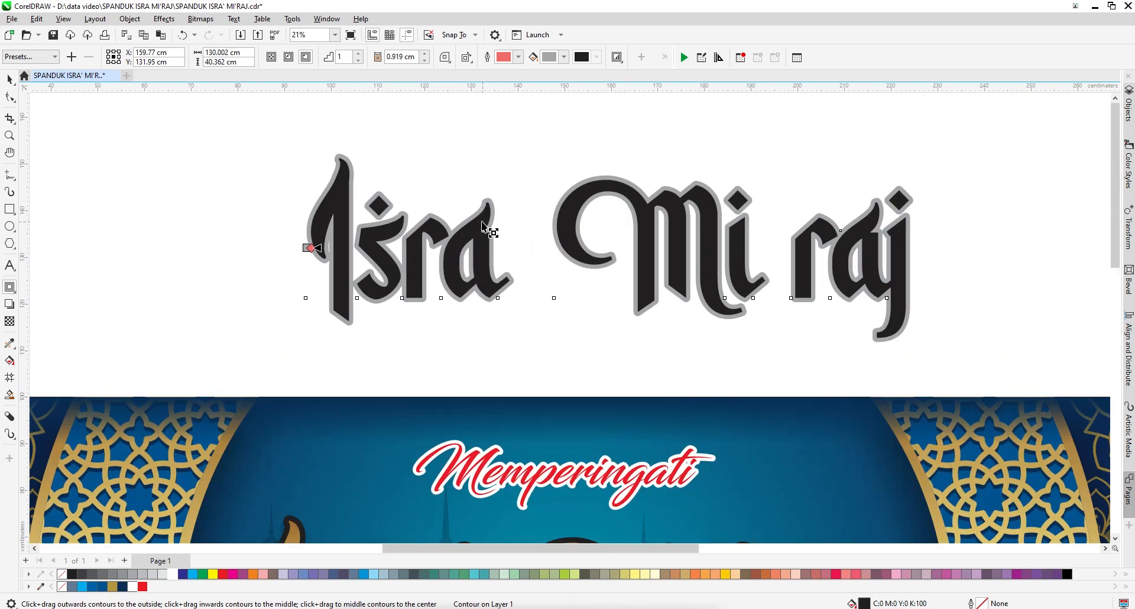
Step: Break the contour apart from the sample "Isra' Mi'raj" text
{"action": "scroll", "coordinate": [482, 225], "scroll_direction": "up", "scroll_amount": 1}
{"action": "right_click", "coordinate": [483, 204]}
{"action": "left_click", "coordinate": [510, 213]}
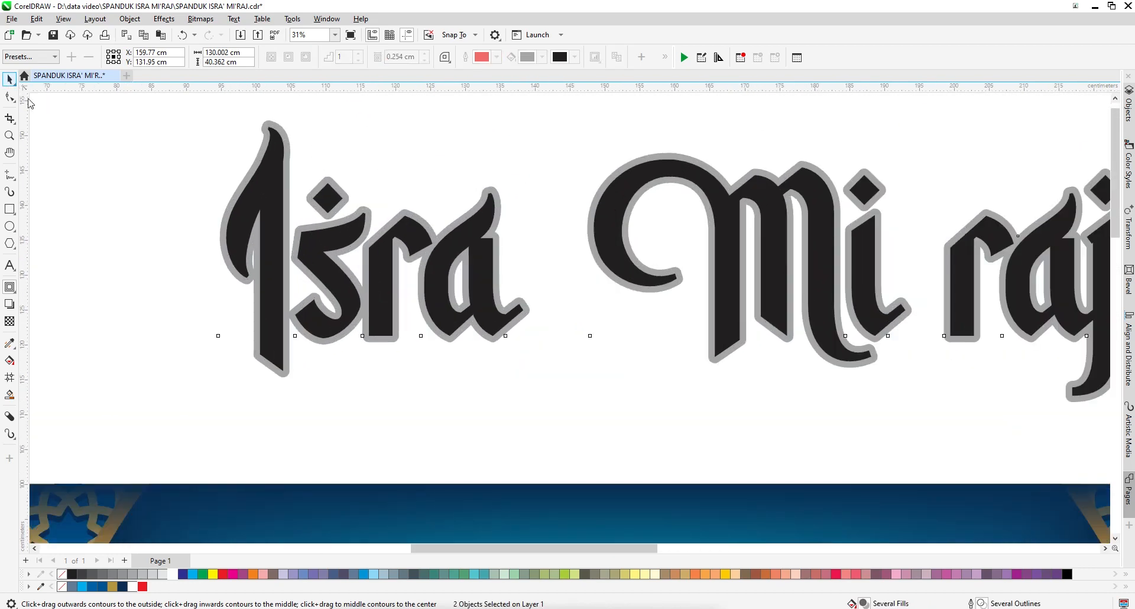
{"action": "key", "text": "space"}
{"action": "scroll", "coordinate": [462, 185], "scroll_direction": "down", "scroll_amount": 3}
Step: Ungroup the banner's gold title and copy its gold gradient fill onto the sample text with the Attributes Eyedropper
{"action": "left_click", "coordinate": [395, 398]}
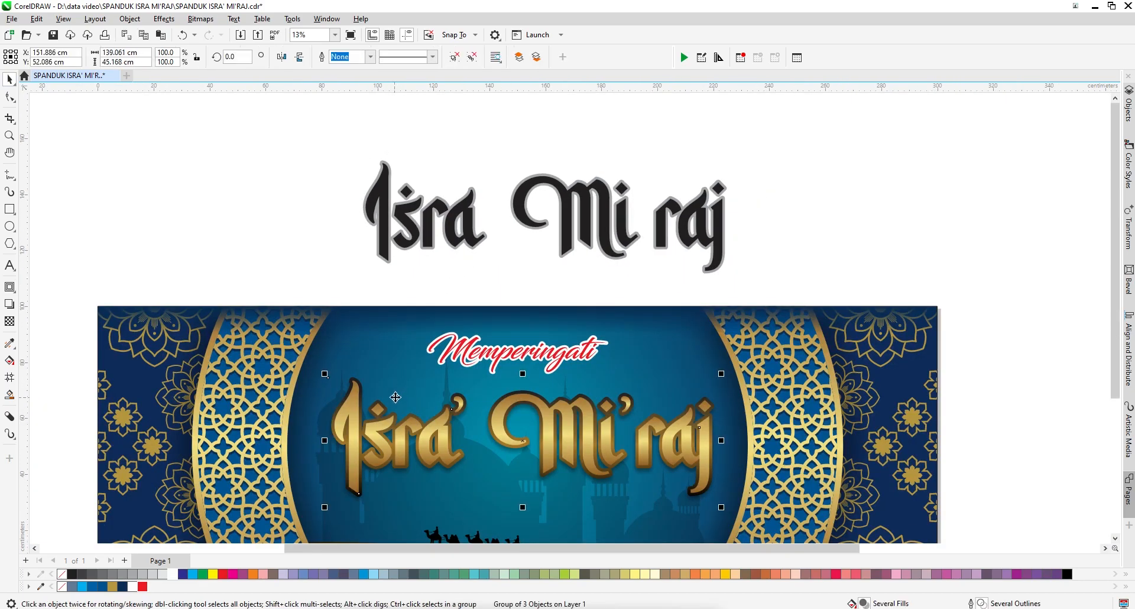
{"action": "right_click", "coordinate": [391, 396]}
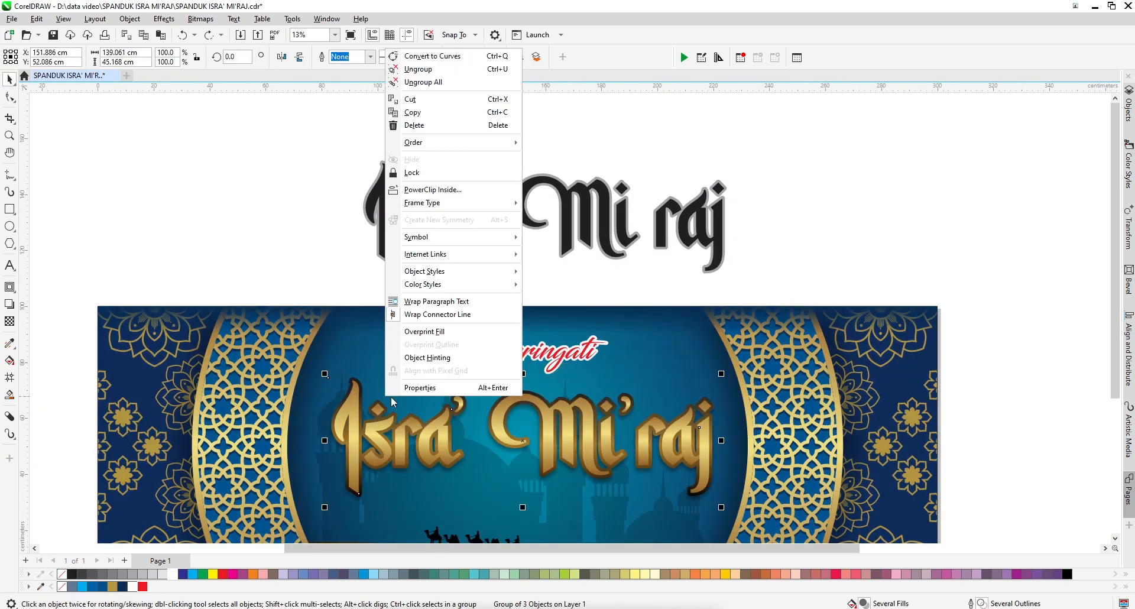
{"action": "left_click", "coordinate": [395, 83]}
{"action": "key", "text": "Escape"}
{"action": "left_click", "coordinate": [10, 343]}
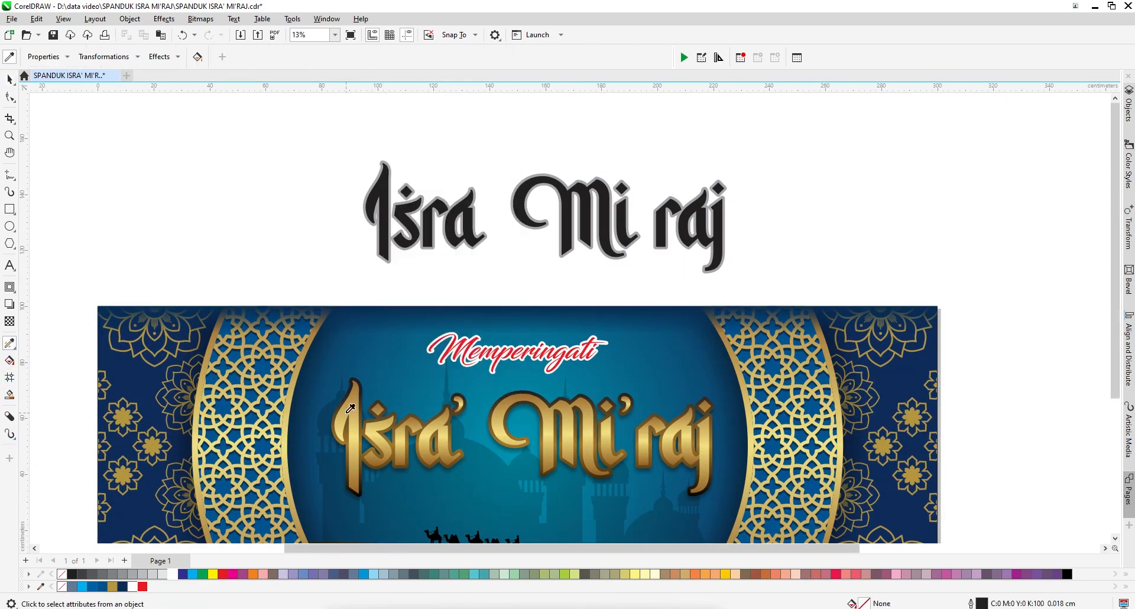
{"action": "left_click", "coordinate": [355, 368]}
{"action": "left_click", "coordinate": [385, 228]}
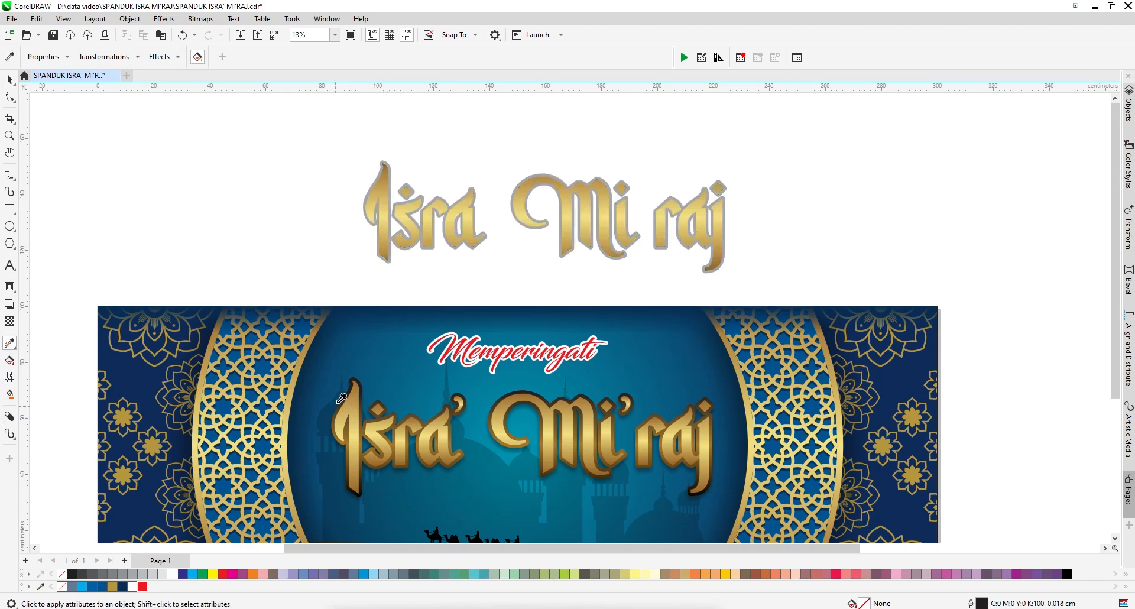
Step: Copy the dark gold edge gradient from the banner title onto the separated contour behind the sample text
{"action": "key", "text": "shift"}
{"action": "left_click", "coordinate": [356, 373]}
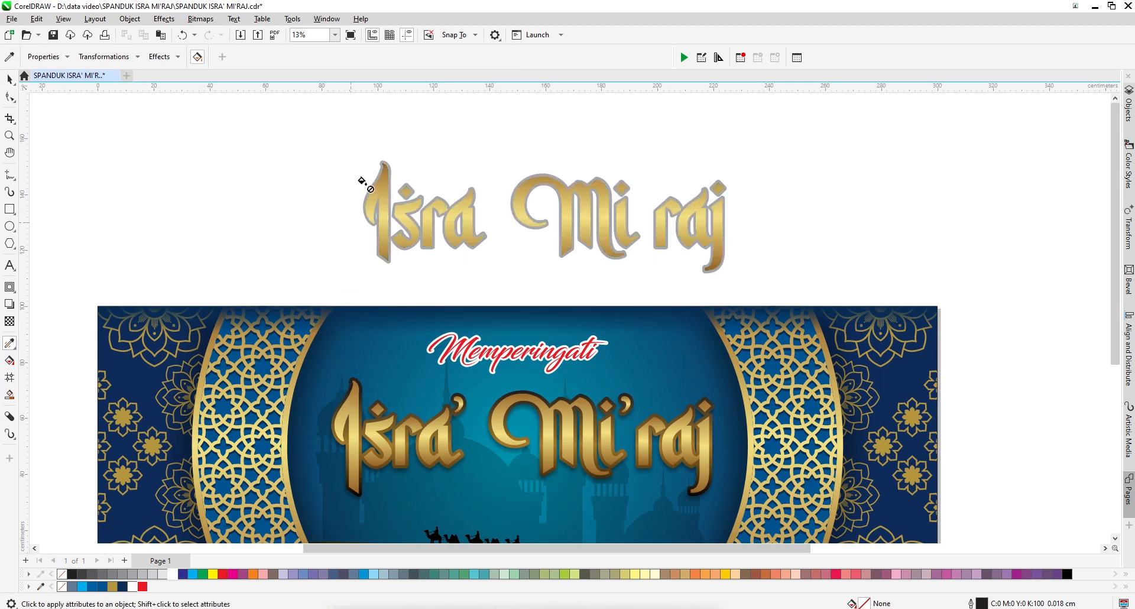
{"action": "scroll", "coordinate": [375, 188], "scroll_direction": "up", "scroll_amount": 4}
{"action": "left_click", "coordinate": [388, 230]}
{"action": "scroll", "coordinate": [386, 232], "scroll_direction": "down", "scroll_amount": 2}
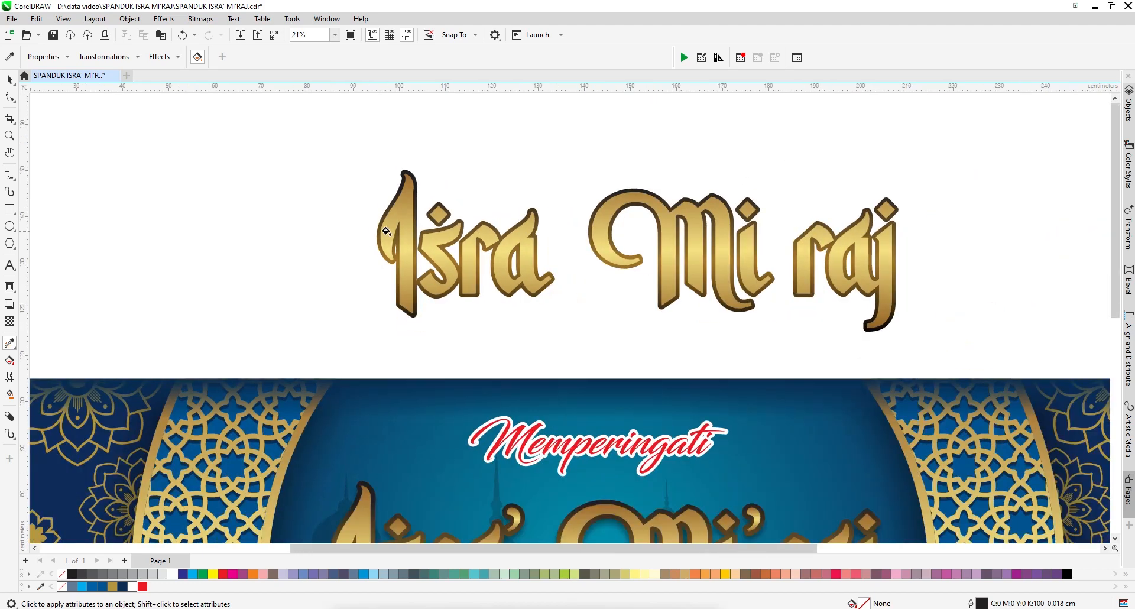
{"action": "scroll", "coordinate": [381, 237], "scroll_direction": "down", "scroll_amount": 2}
Step: Delete the sample "Isra' Mi'raj" text and its contour above the banner
{"action": "key", "text": "space"}
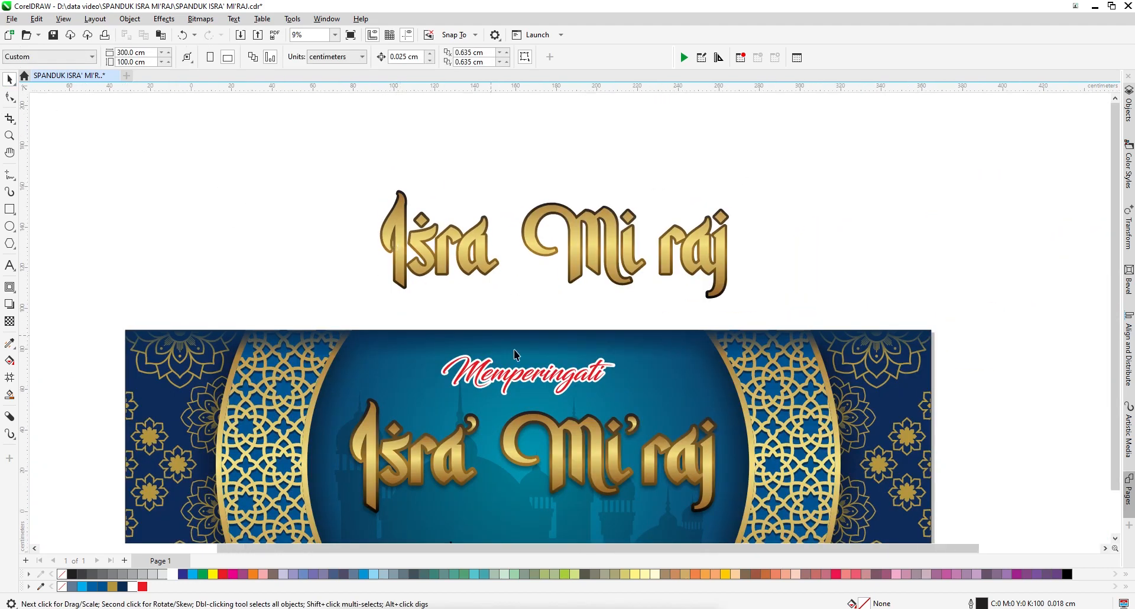
{"action": "scroll", "coordinate": [669, 271], "scroll_direction": "down", "scroll_amount": 1}
{"action": "scroll", "coordinate": [456, 260], "scroll_direction": "down", "scroll_amount": 1}
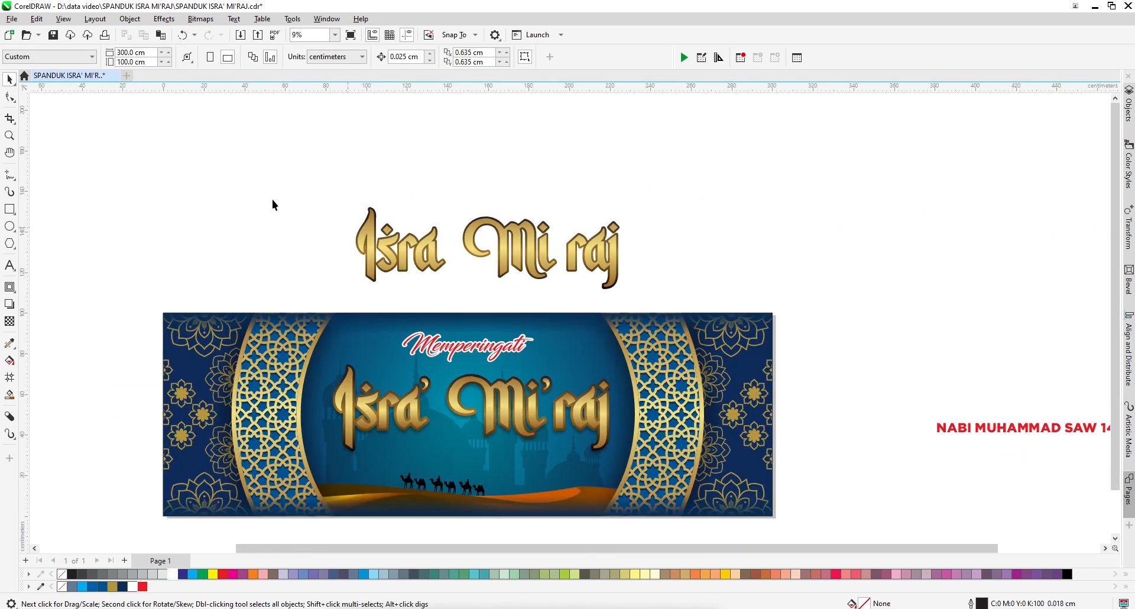
{"action": "scroll", "coordinate": [272, 199], "scroll_direction": "down", "scroll_amount": 2}
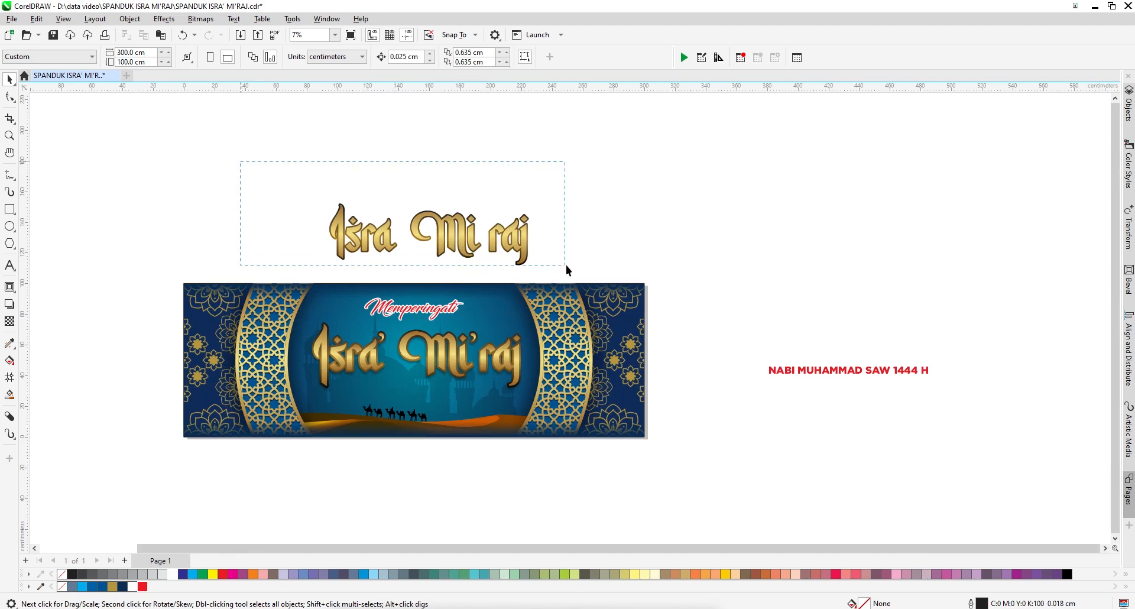
{"action": "left_click_drag", "start_coordinate": [566, 266], "coordinate": [567, 266]}
{"action": "key", "text": "Delete"}
Step: Move the "NABI MUHAMMAD SAW 1444 H" line and the white italic quote onto the banner beneath the gold title
{"action": "left_click_drag", "start_coordinate": [745, 327], "coordinate": [993, 452]}
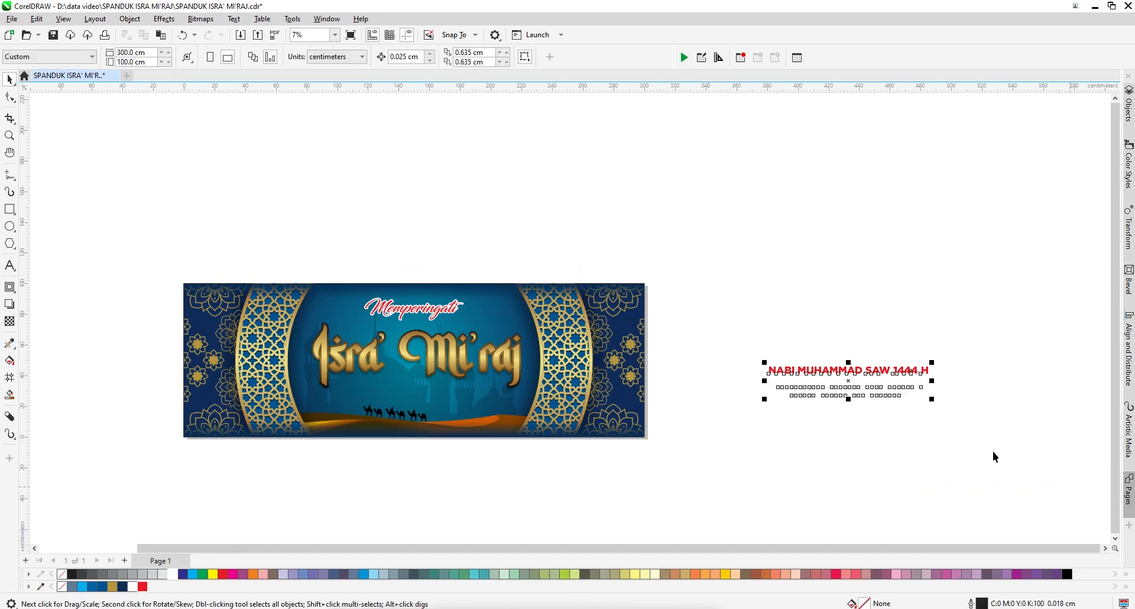
{"action": "left_click_drag", "start_coordinate": [887, 372], "coordinate": [444, 385]}
{"action": "scroll", "coordinate": [417, 377], "scroll_direction": "up", "scroll_amount": 3}
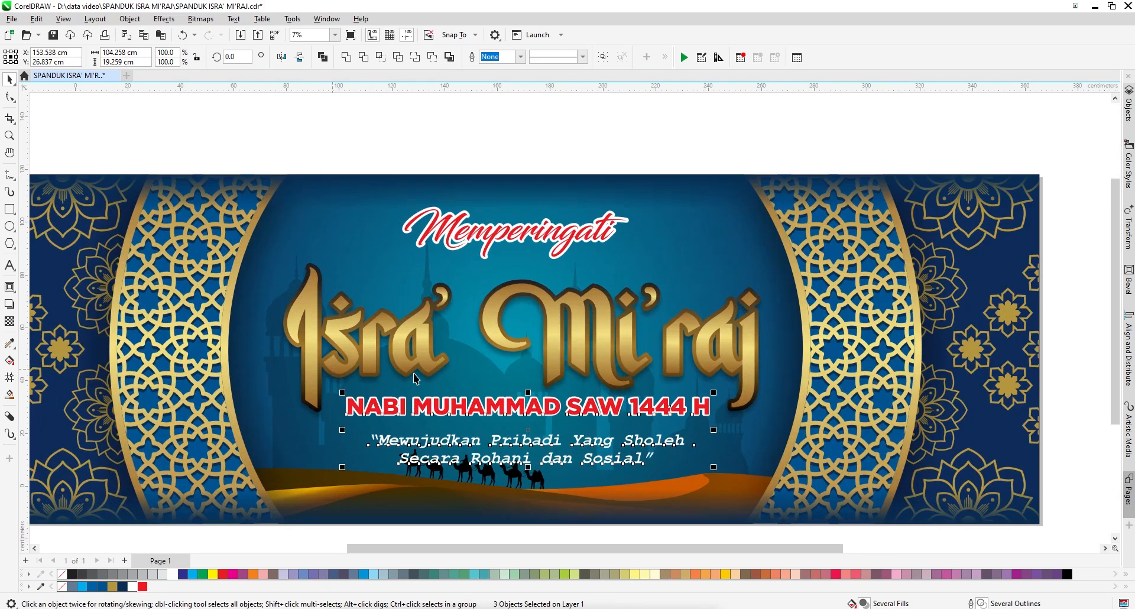
{"action": "scroll", "coordinate": [435, 362], "scroll_direction": "down", "scroll_amount": 1}
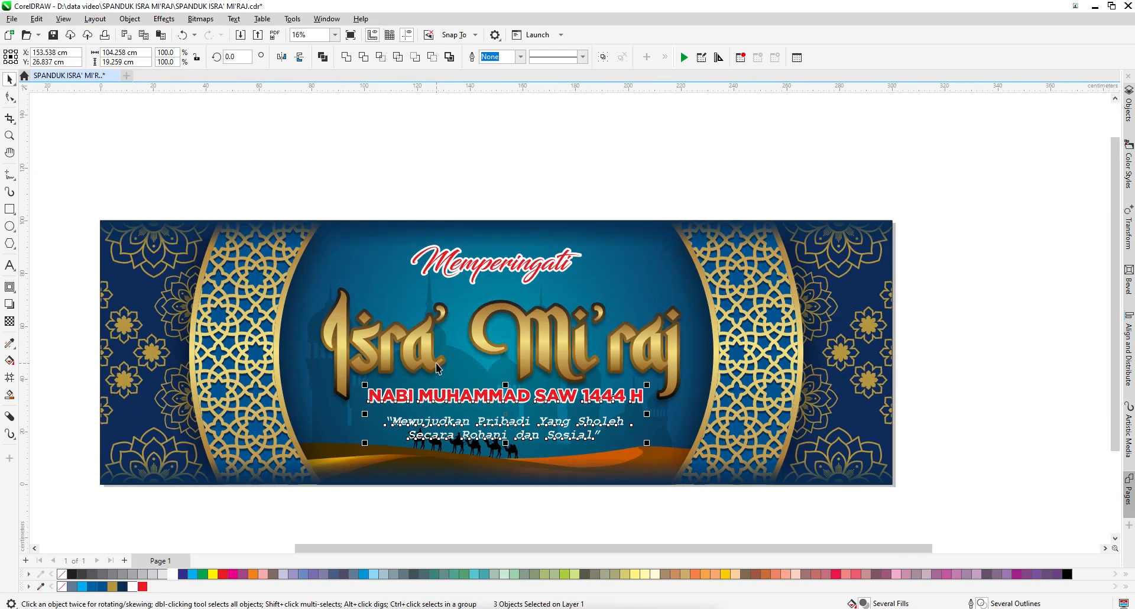
{"action": "left_click", "coordinate": [321, 200]}
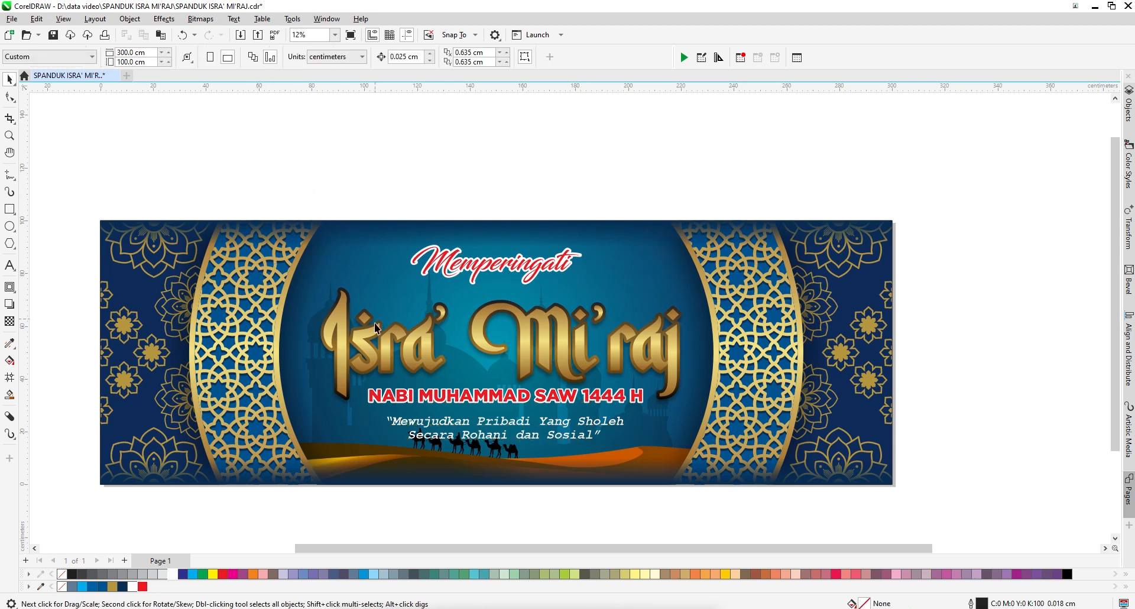
Step: Regroup the gold "Isra' Mi'raj" title objects and move the group straight up about 5.5 cm
{"action": "left_click_drag", "start_coordinate": [63, 266], "coordinate": [716, 418]}
{"action": "left_click_drag", "start_coordinate": [949, 376], "coordinate": [347, 413]}
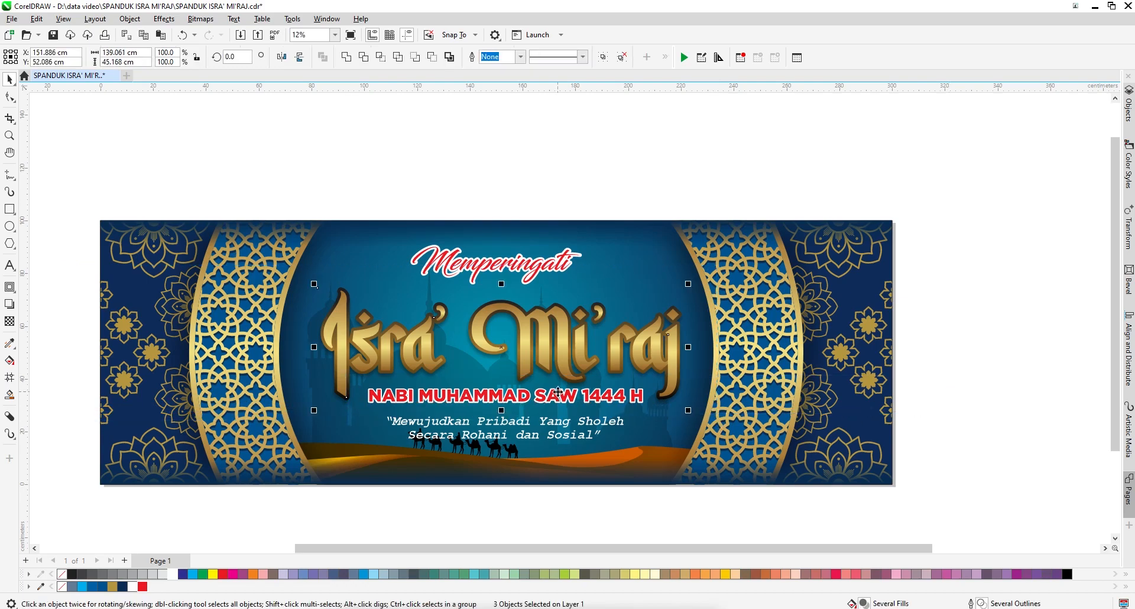
{"action": "key", "text": "ctrl+g"}
{"action": "scroll", "coordinate": [556, 340], "scroll_direction": "up", "scroll_amount": 2}
{"action": "left_click_drag", "start_coordinate": [535, 342], "coordinate": [534, 326]}
{"action": "scroll", "coordinate": [535, 326], "scroll_direction": "down", "scroll_amount": 2}
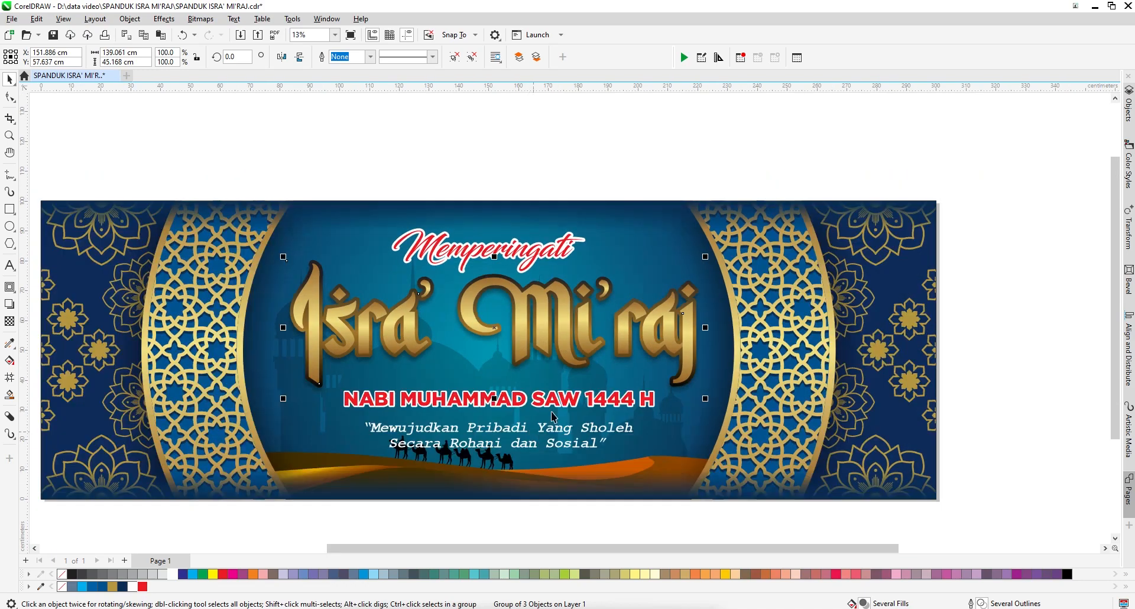
Step: Group the "NABI MUHAMMAD SAW 1444 H" text with its outline and move it up about 5.5 cm, close beneath the title
{"action": "left_click", "coordinate": [554, 403]}
{"action": "left_click_drag", "start_coordinate": [974, 367], "coordinate": [314, 415]}
{"action": "key", "text": "ctrl+g"}
{"action": "scroll", "coordinate": [524, 405], "scroll_direction": "up", "scroll_amount": 2}
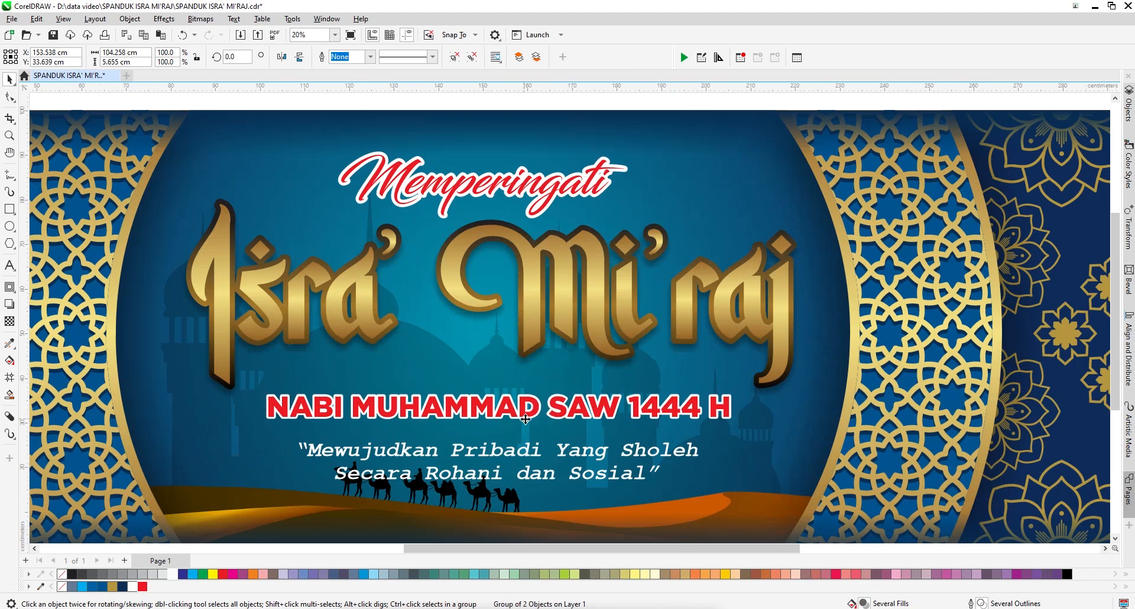
{"action": "scroll", "coordinate": [525, 419], "scroll_direction": "down", "scroll_amount": 1}
{"action": "left_click_drag", "start_coordinate": [525, 419], "coordinate": [523, 397]}
{"action": "scroll", "coordinate": [534, 395], "scroll_direction": "down", "scroll_amount": 1}
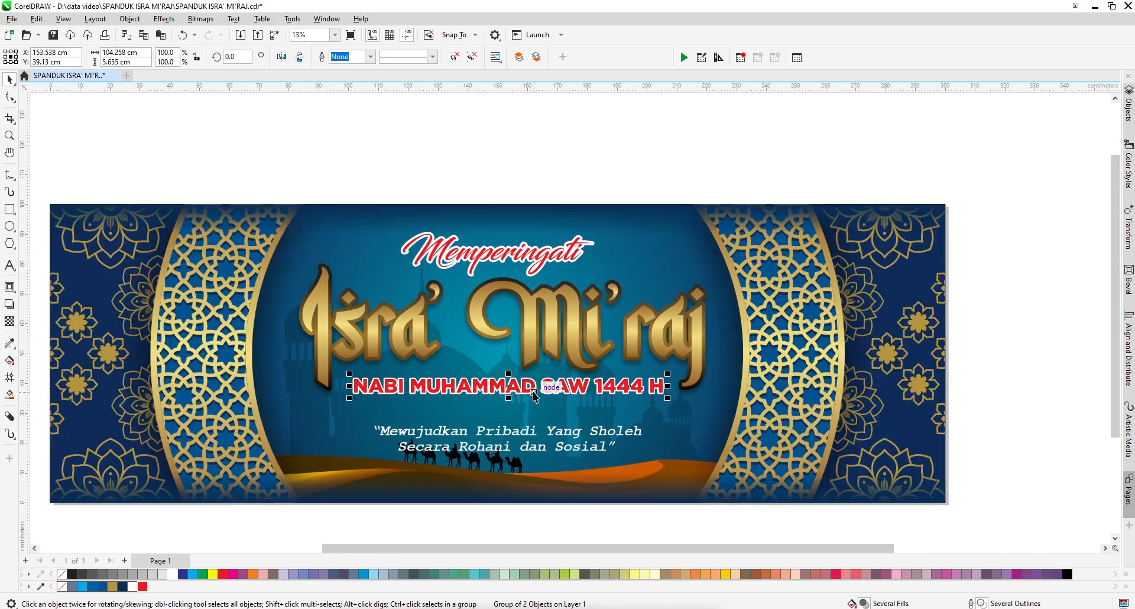
Step: Center the "NABI MUHAMMAD SAW 1444 H" line horizontally on the gold title and move the white quote up closer beneath it
{"action": "scroll", "coordinate": [534, 395], "scroll_direction": "down", "scroll_amount": 1}
{"action": "left_click", "coordinate": [559, 367], "text": "shift"}
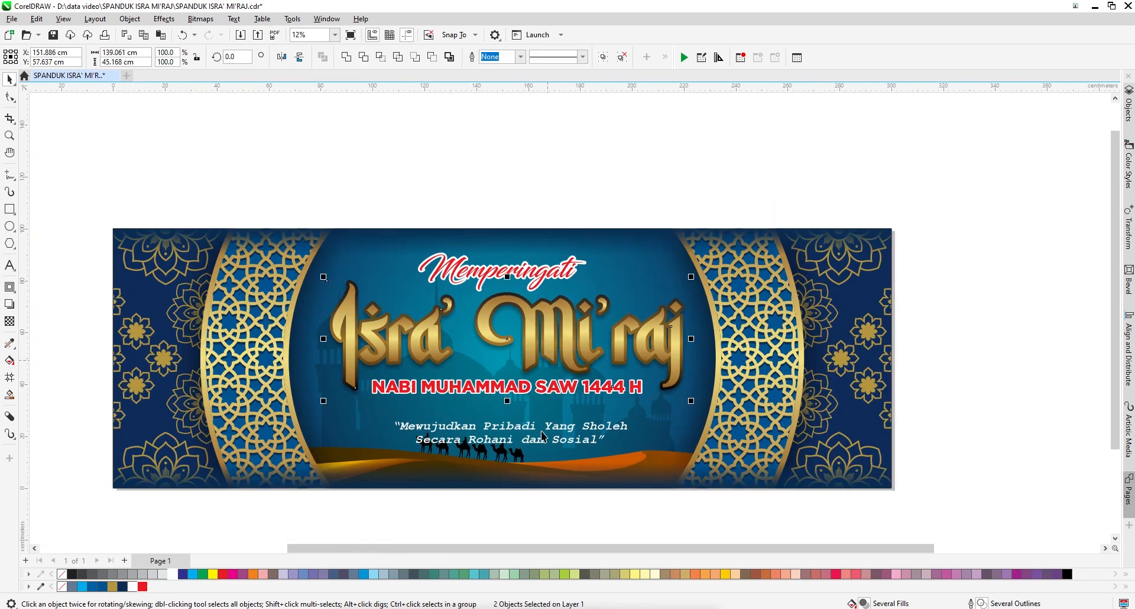
{"action": "left_click_drag", "start_coordinate": [554, 426], "coordinate": [554, 416]}
{"action": "scroll", "coordinate": [558, 281], "scroll_direction": "down", "scroll_amount": 2}
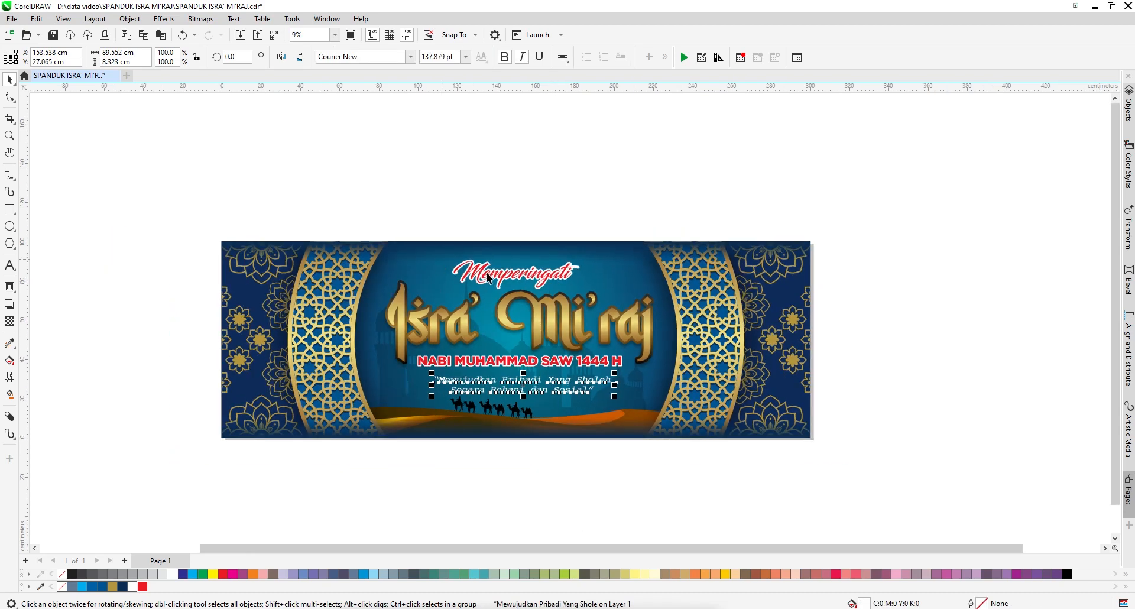
Step: Center the "Memperingati" text and its white outline horizontally on the gold "Isra' Mi'raj" title
{"action": "left_click", "coordinate": [487, 272]}
{"action": "left_click", "coordinate": [537, 322], "text": "shift"}
{"action": "left_click_drag", "start_coordinate": [416, 205], "coordinate": [595, 311]}
{"action": "left_click", "coordinate": [553, 327], "text": "shift"}
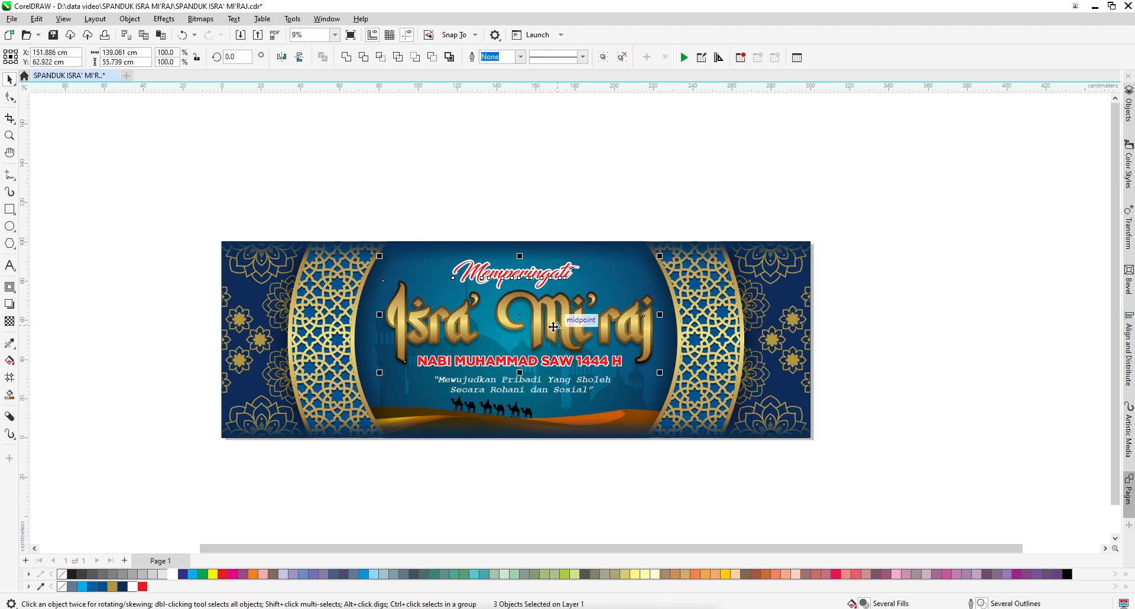
{"action": "left_click", "coordinate": [849, 349]}
{"action": "key", "text": "shift+F4"}
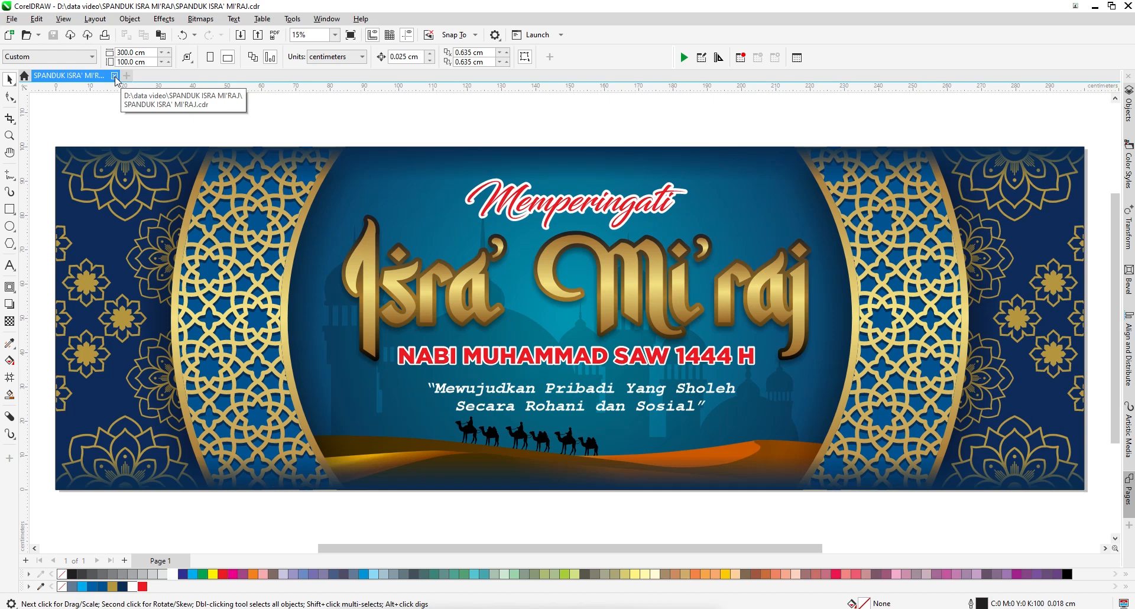
Step: Close the finished banner document and minimize the program to show the desktop
{"action": "left_click", "coordinate": [114, 76]}
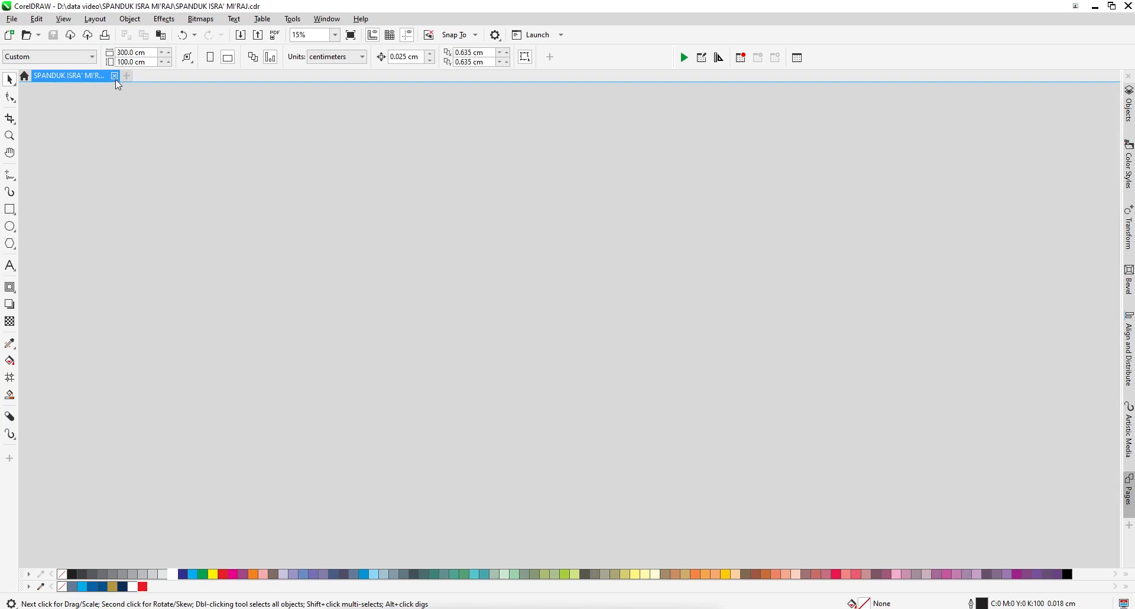
{"action": "left_click", "coordinate": [1094, 6]}
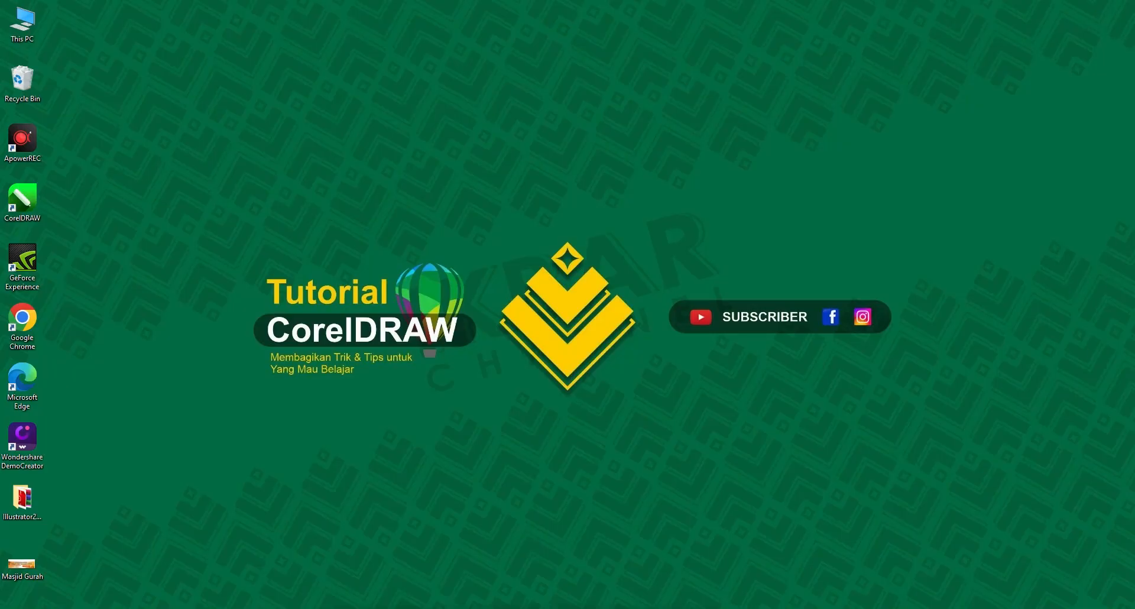